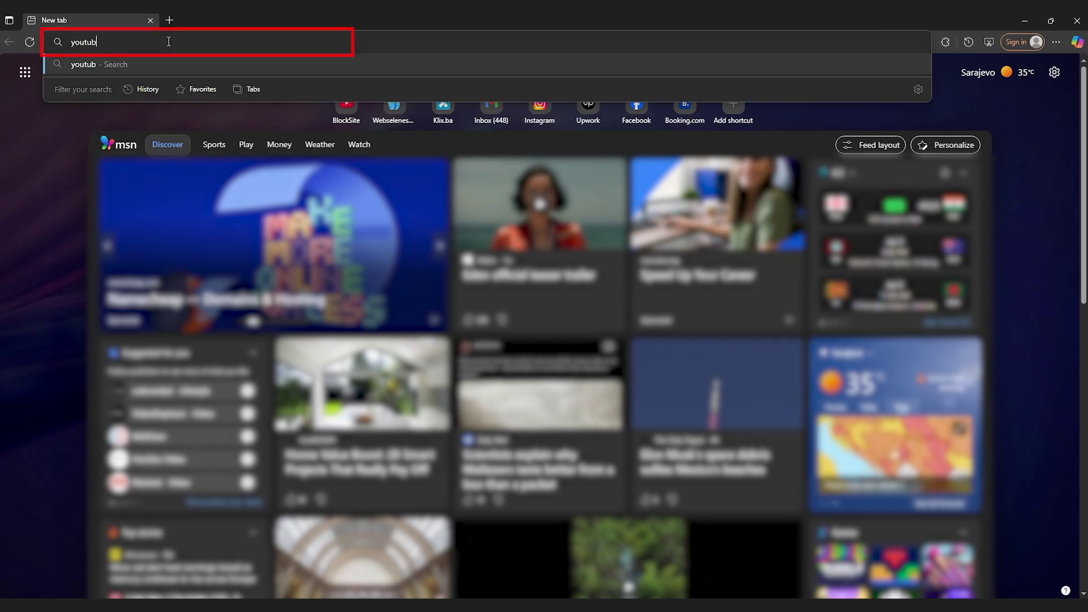
# - Load youtube.com in Edge to confirm it is blocked, then start a new InPrivate window
pyautogui.write('e.co')
pyautogui.press('Return')
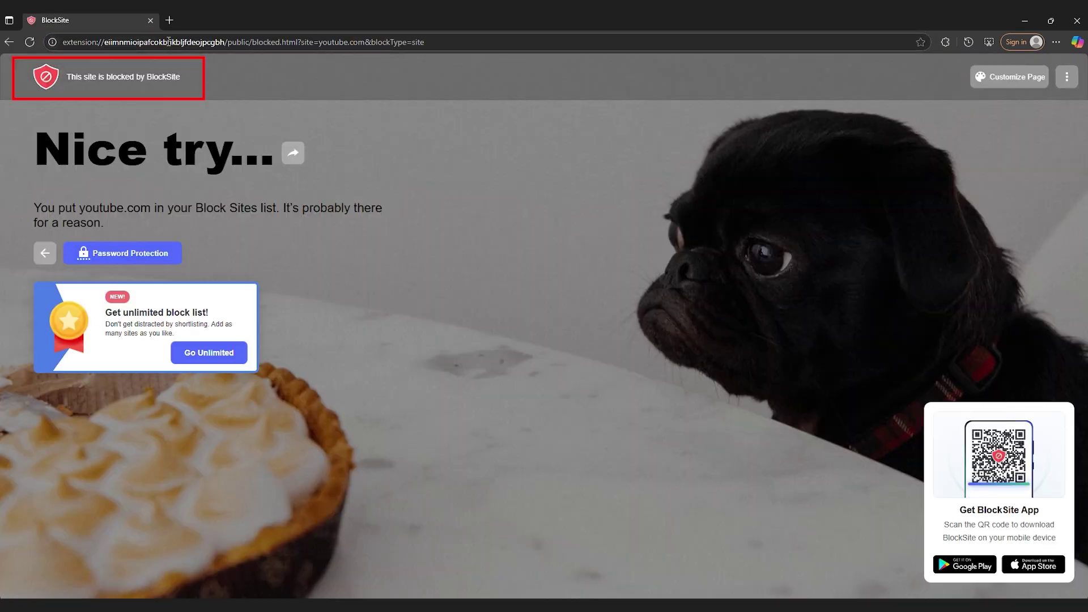
pyautogui.rightClick(259, 605)
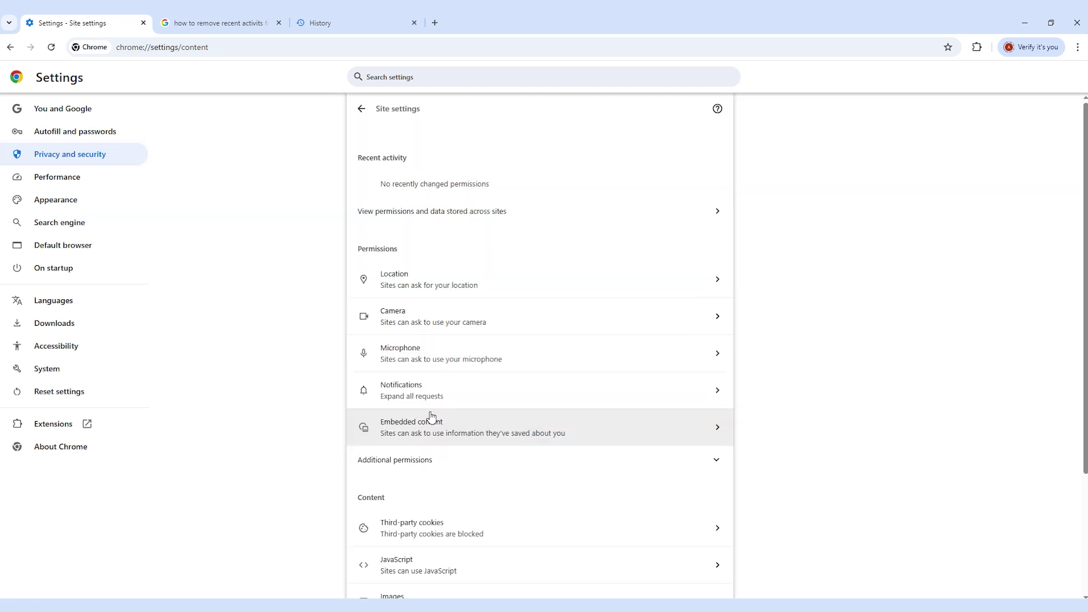
# - In JavaScript site settings, add youtube.com and google to the Not allowed list
pyautogui.scroll(-3, 567, 396)
pyautogui.click(595, 408)
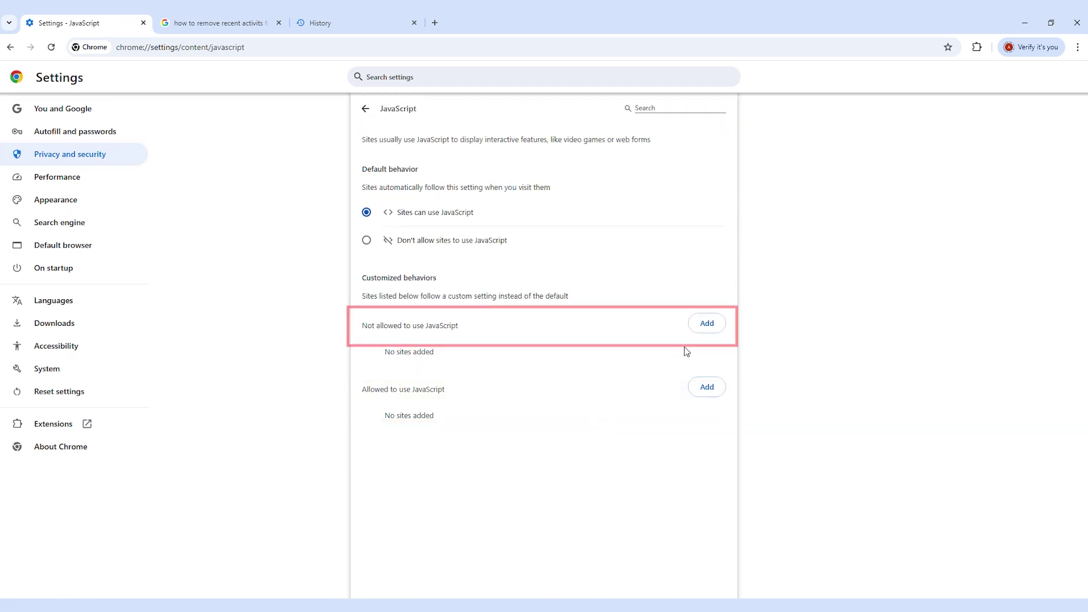
pyautogui.click(706, 324)
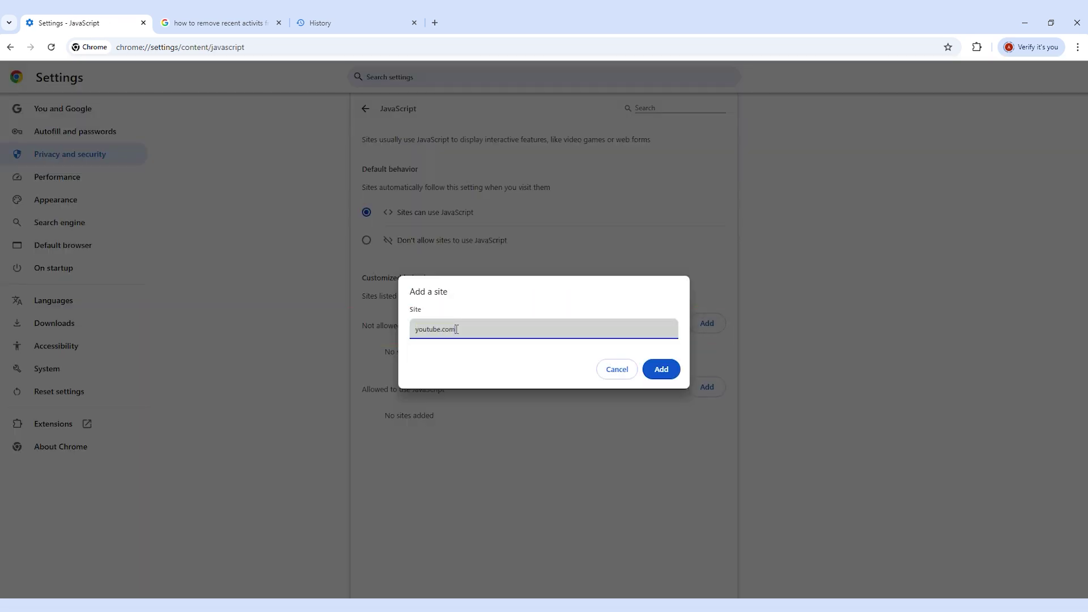
pyautogui.click(661, 369)
pyautogui.click(706, 323)
pyautogui.write('google')
pyautogui.click(658, 371)
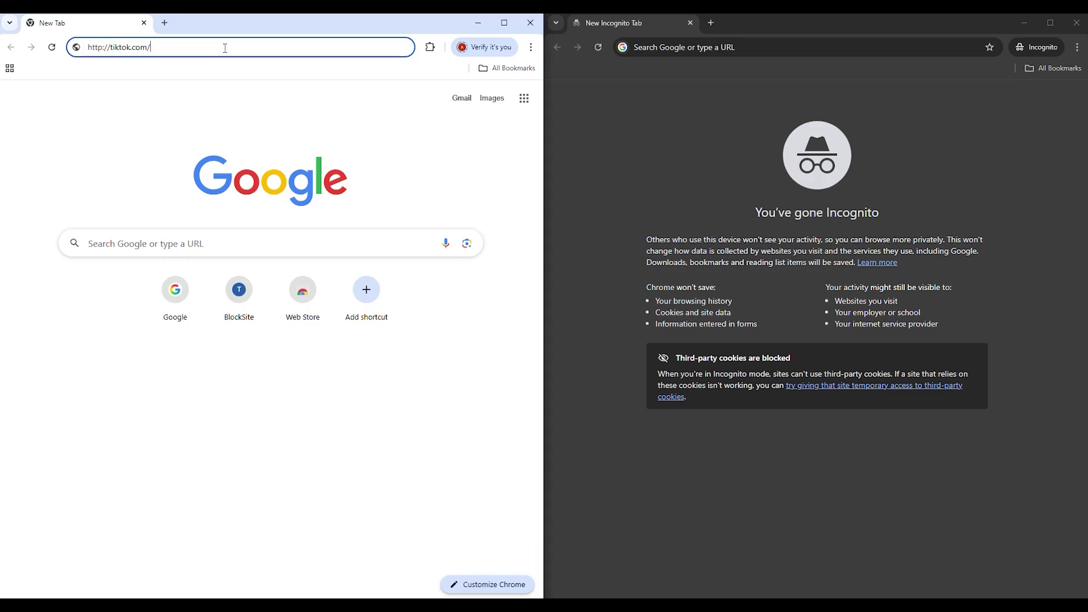
# - Load tiktok.com in both the normal window and the Incognito window
pyautogui.press('Return')
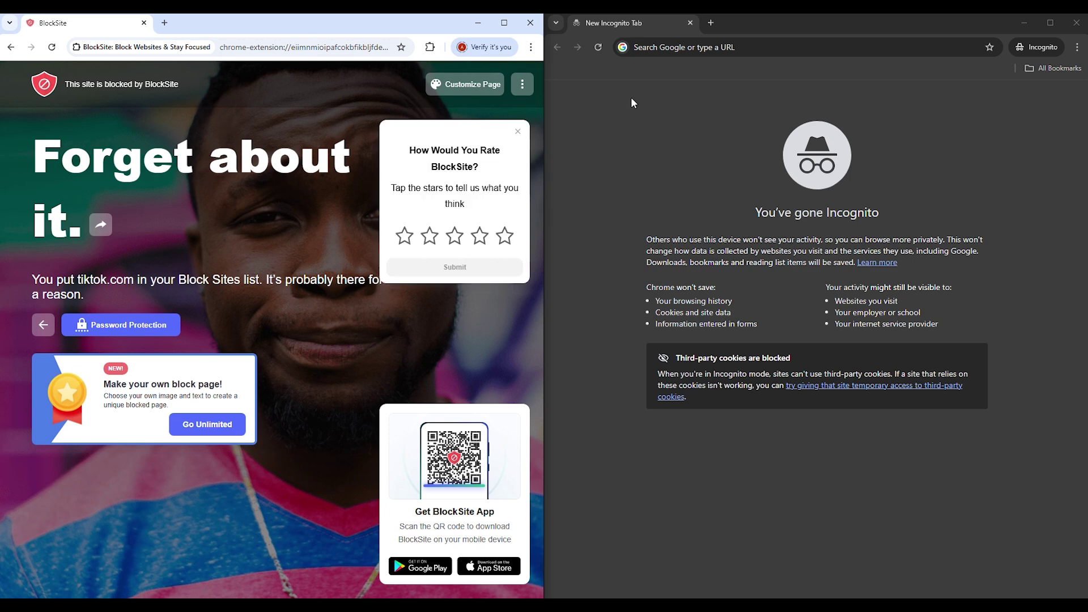
pyautogui.click(742, 39)
pyautogui.write('http://tiktok.com/')
pyautogui.press('Return')
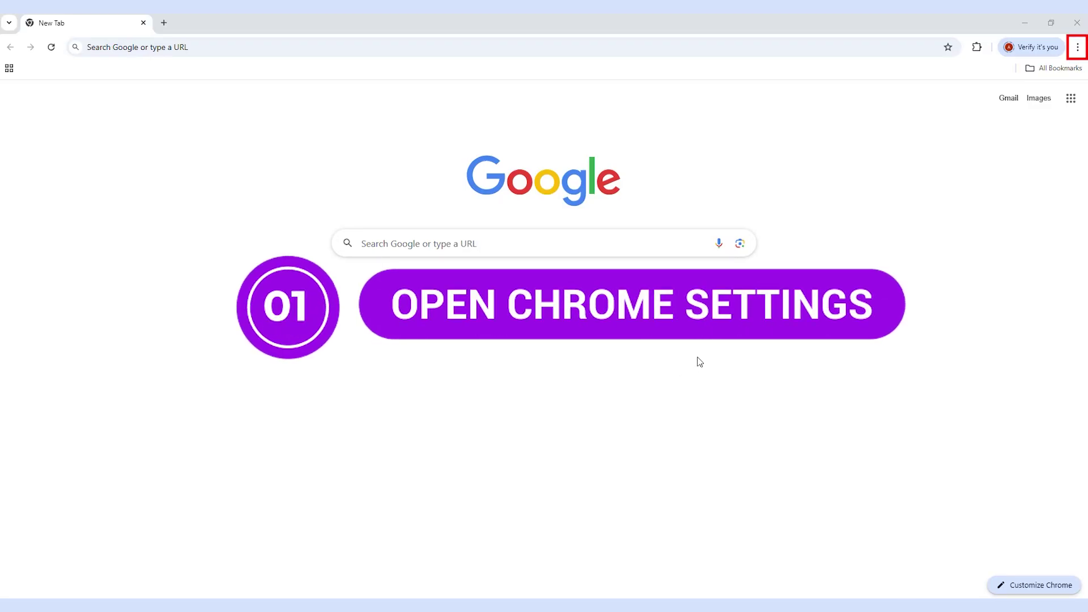
# - Go through Settings > Privacy and security > Site settings to the JavaScript permissions page
pyautogui.click(1078, 51)
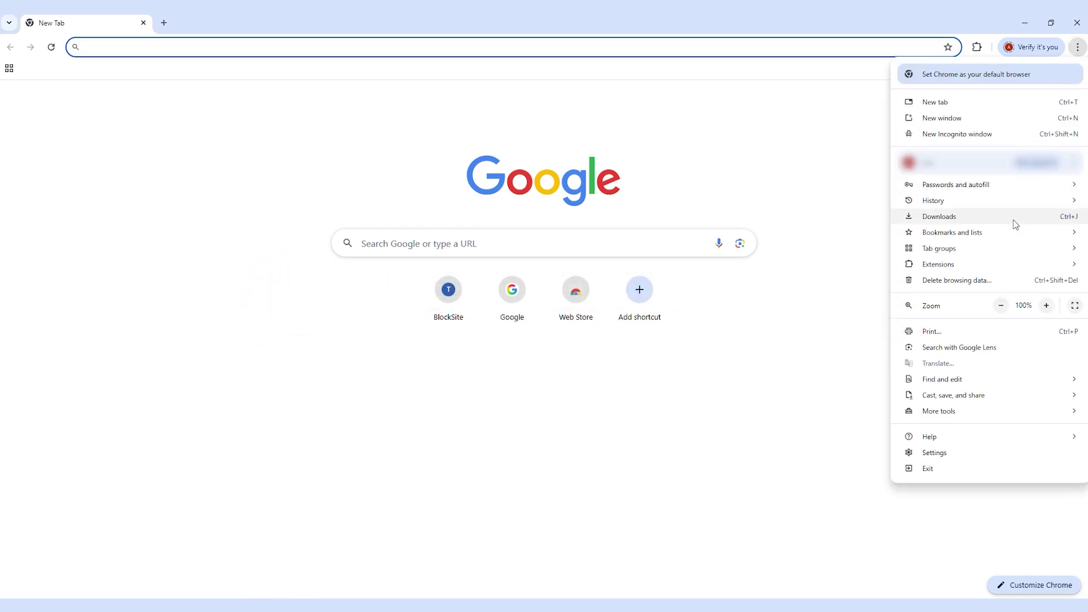
pyautogui.click(946, 449)
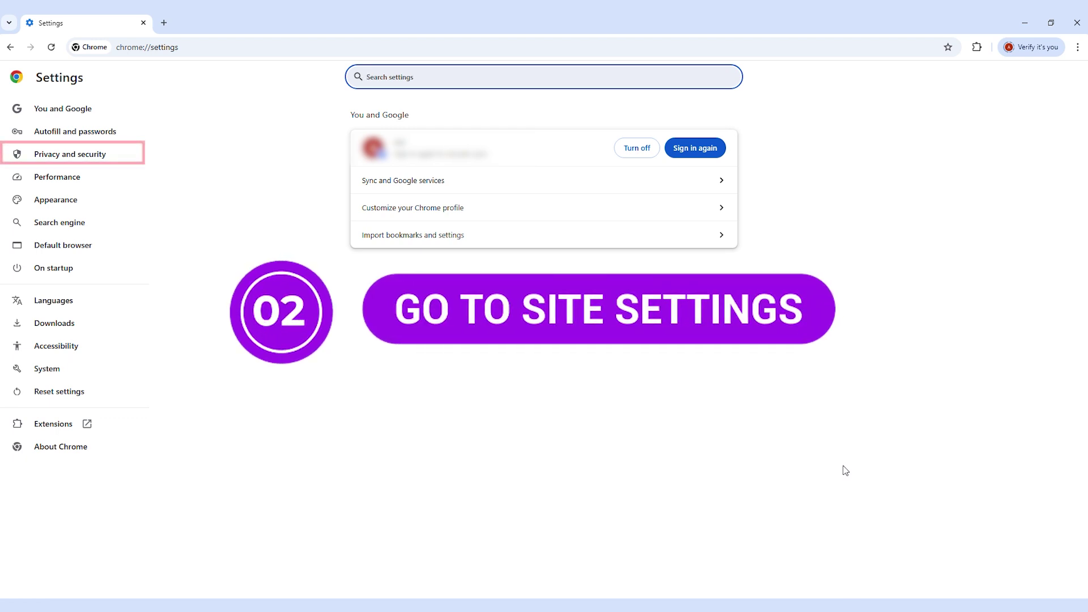
pyautogui.click(97, 161)
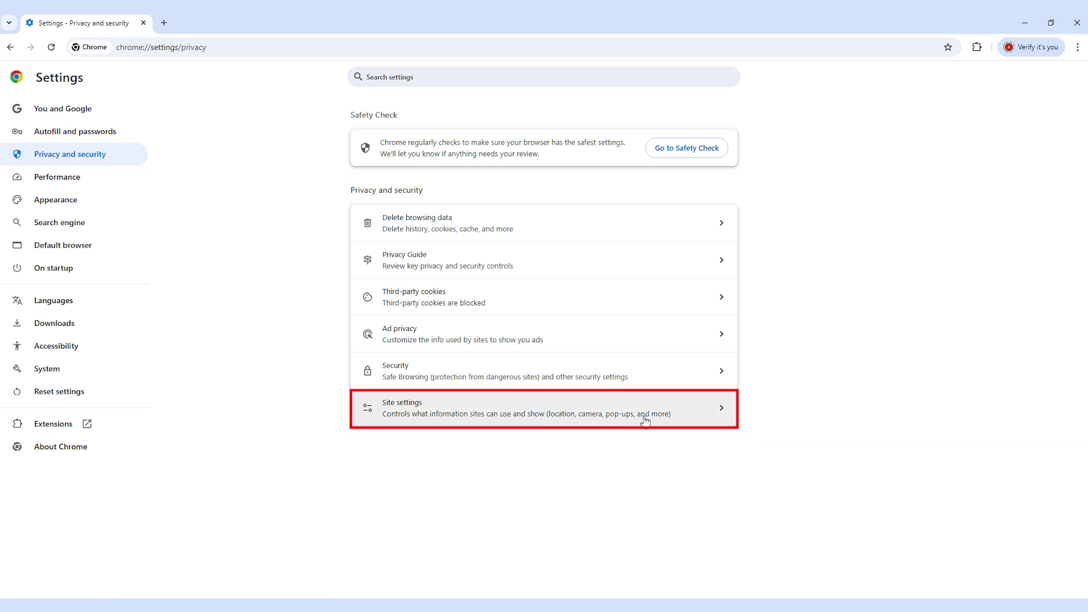
pyautogui.click(684, 413)
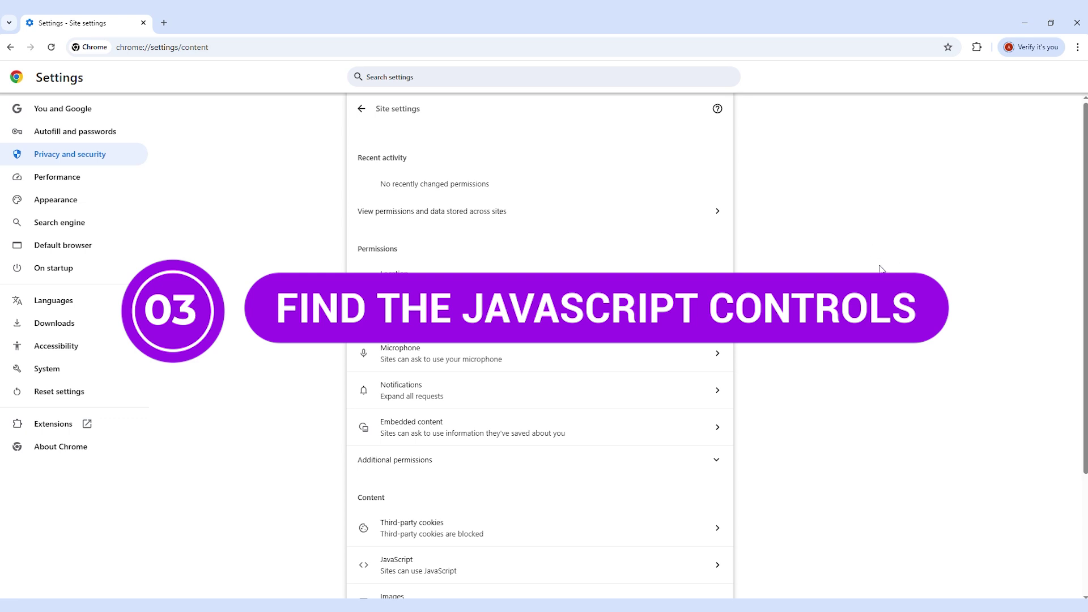
pyautogui.moveTo(1085, 224); pyautogui.dragTo(1075, 363)
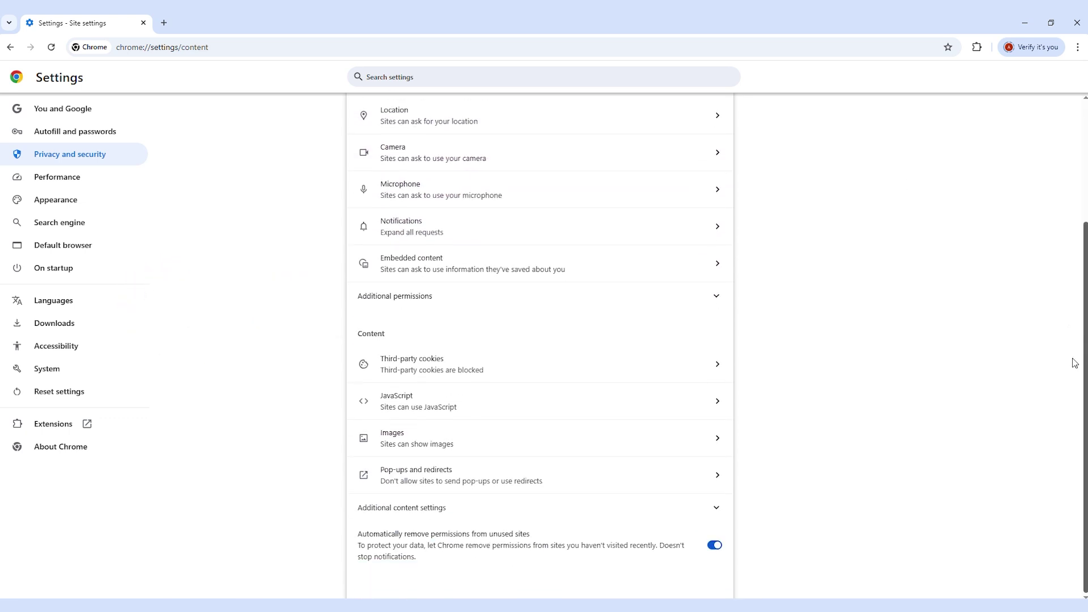
pyautogui.click(653, 409)
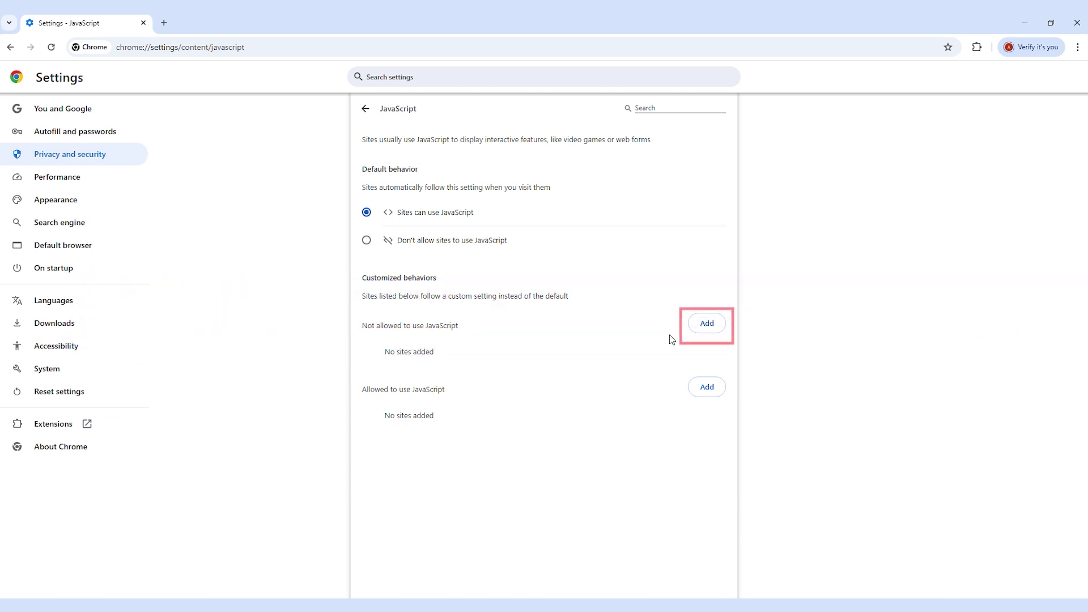
pyautogui.click(703, 324)
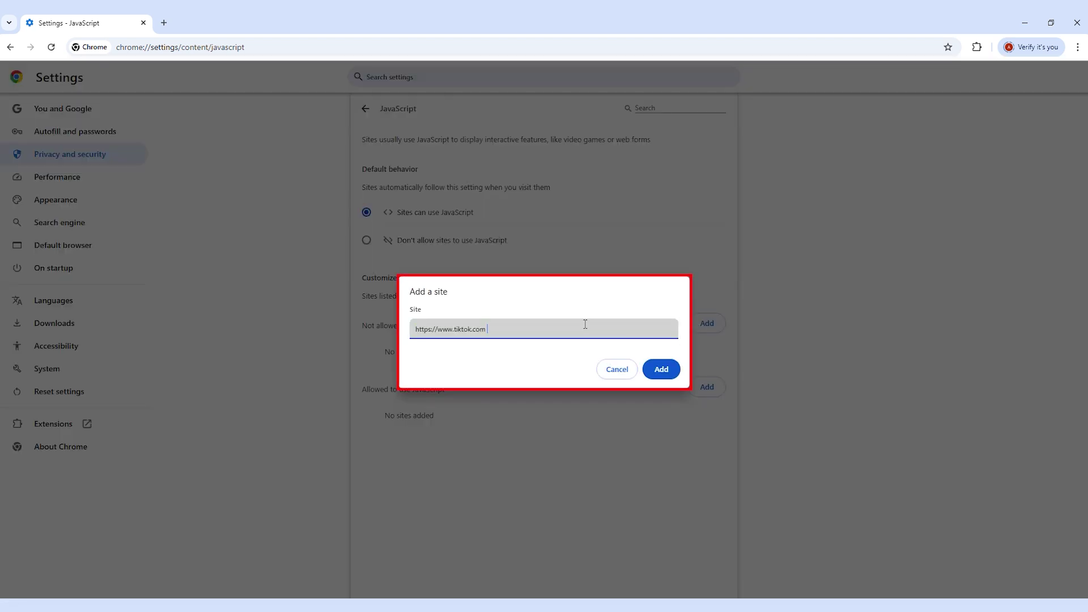
pyautogui.click(661, 370)
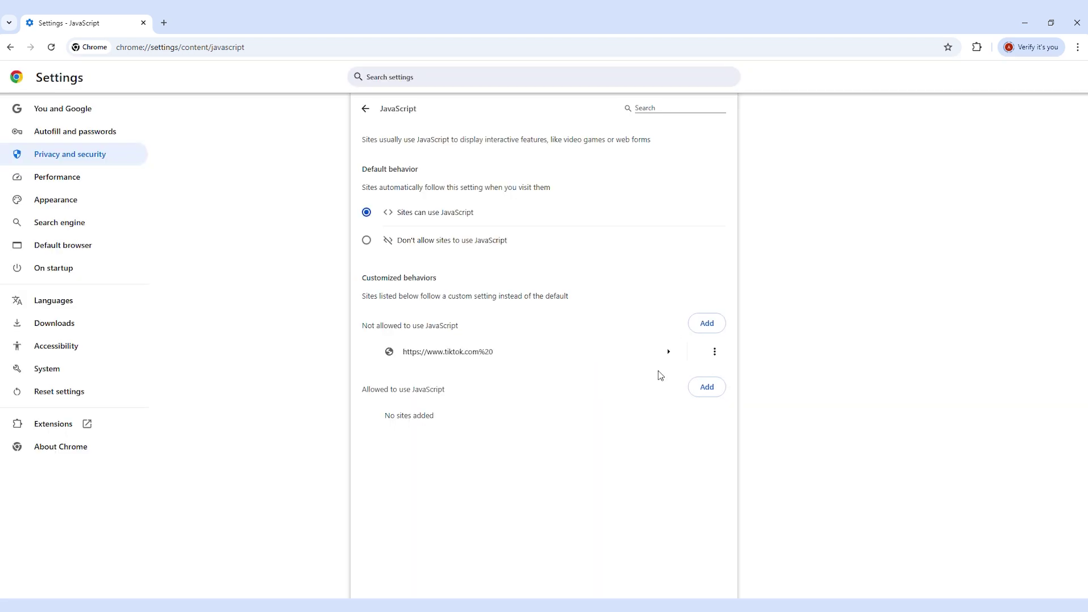
pyautogui.click(274, 40)
pyautogui.write('www.tiktok.com')
pyautogui.press('Return')
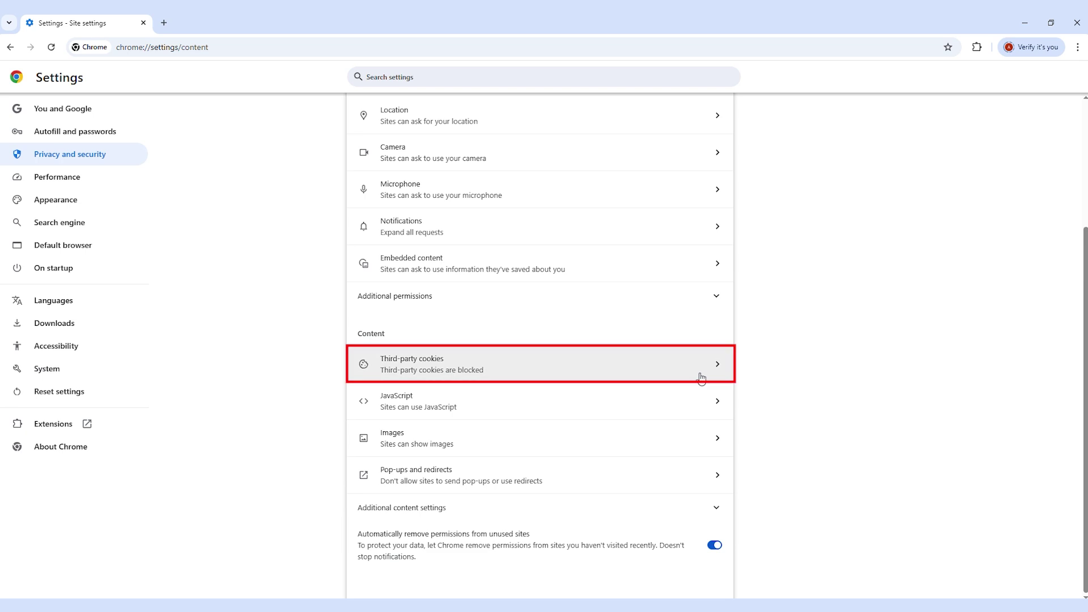
# - Look at the third-party cookie settings, then return to Site settings and open Images
pyautogui.click(699, 374)
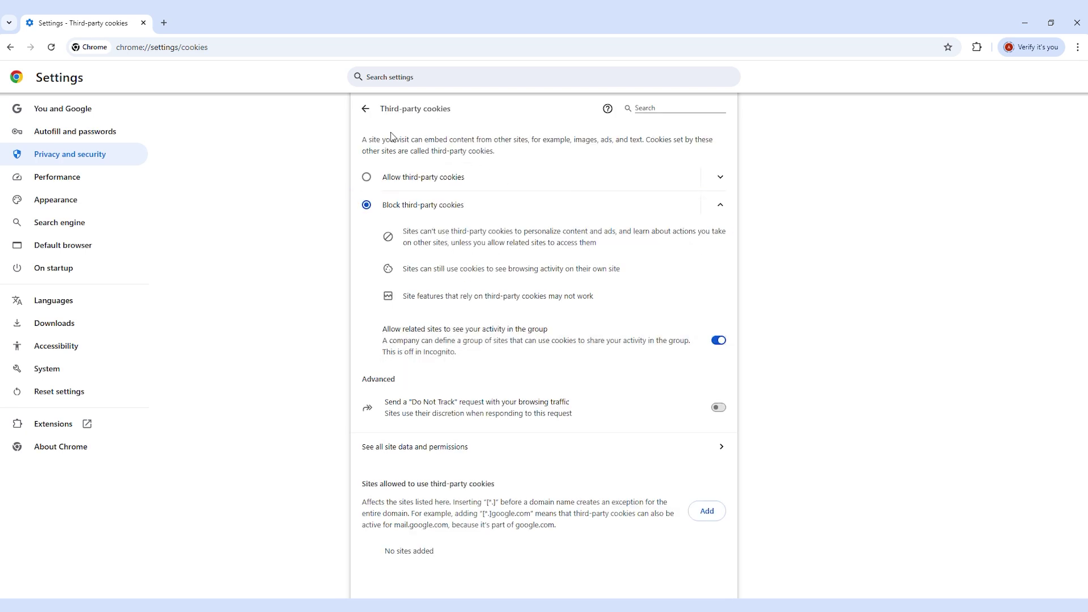
pyautogui.click(366, 108)
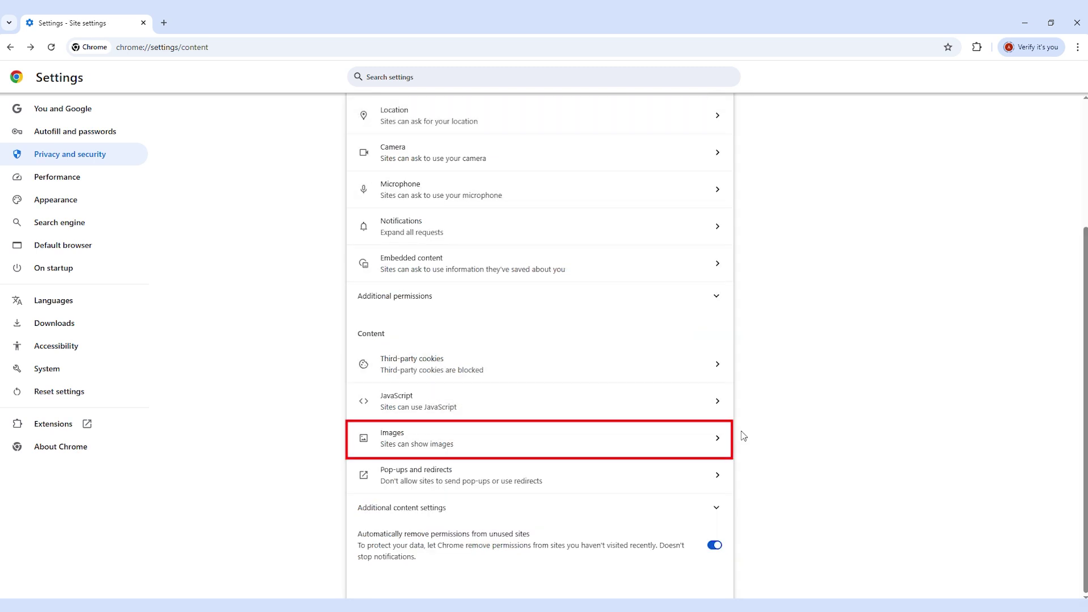
pyautogui.click(717, 439)
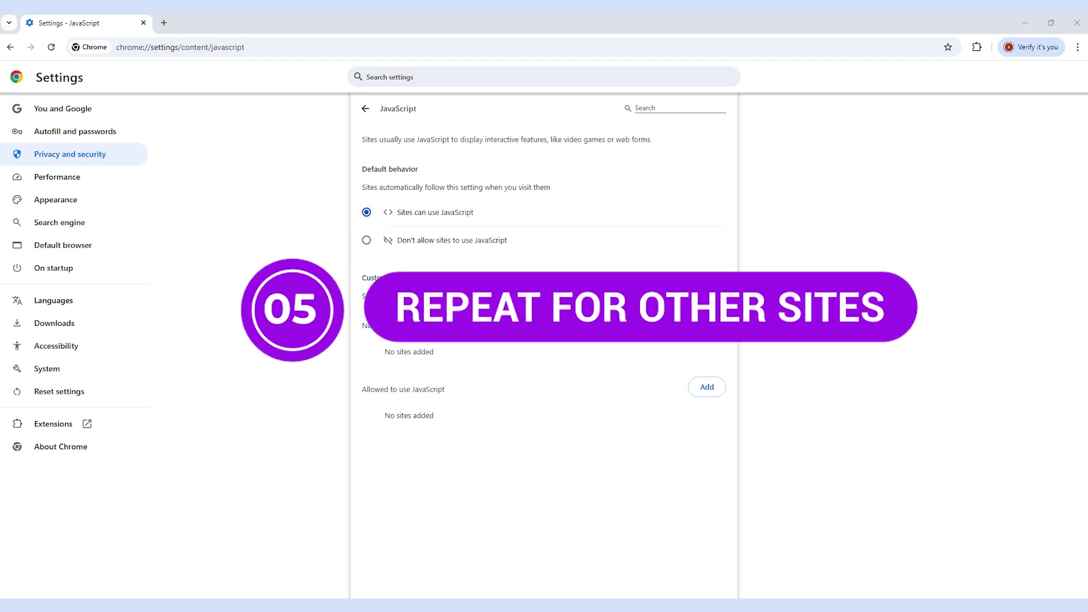
pyautogui.click(707, 323)
pyautogui.write('www.youtube.com')
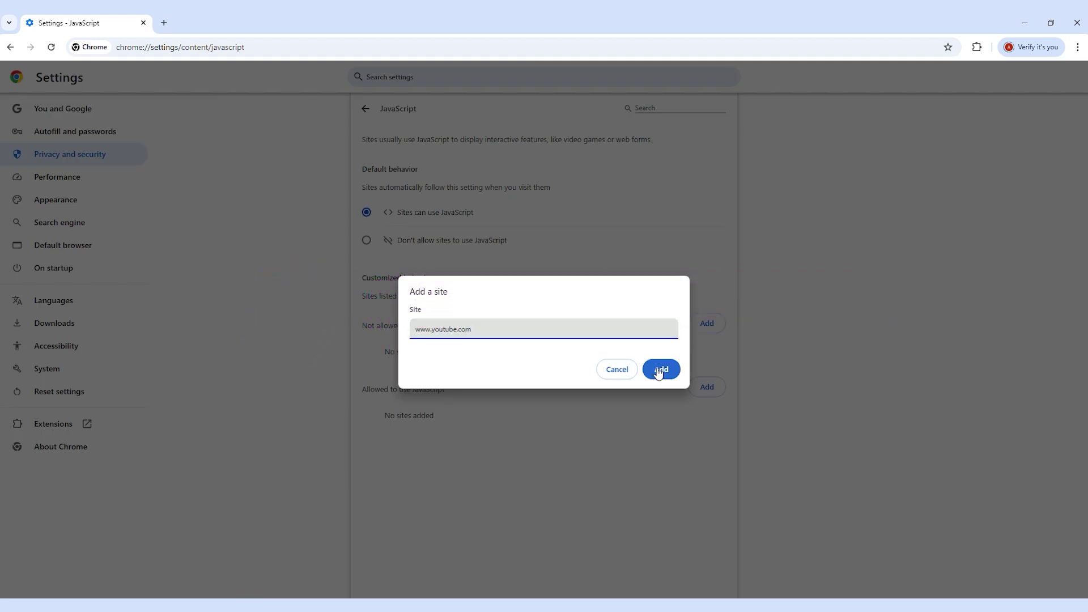
pyautogui.click(661, 369)
pyautogui.click(708, 326)
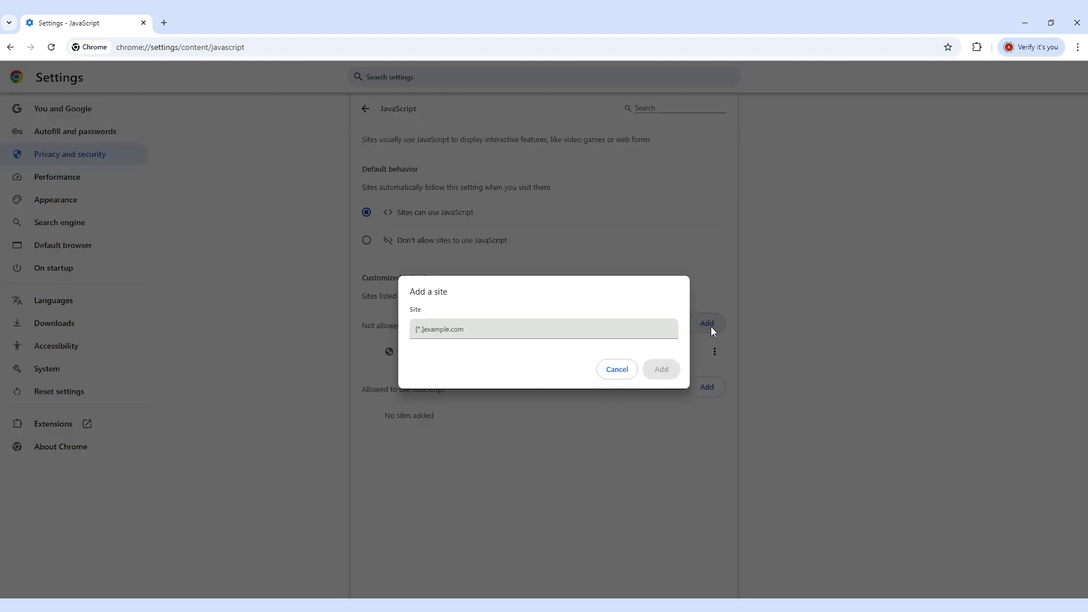
pyautogui.write('www.examplesite.com')
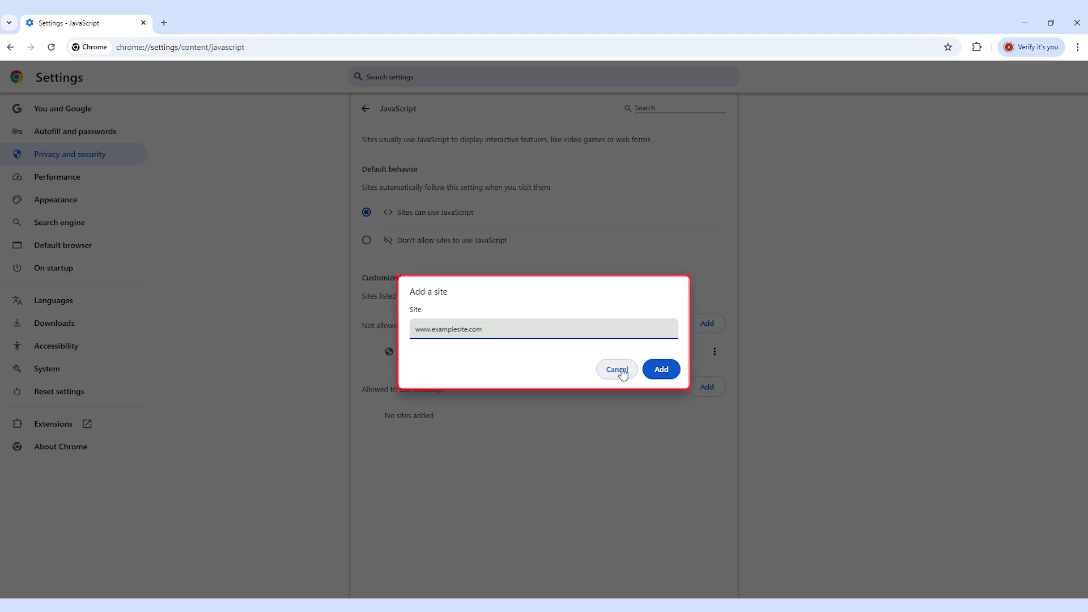
pyautogui.click(661, 379)
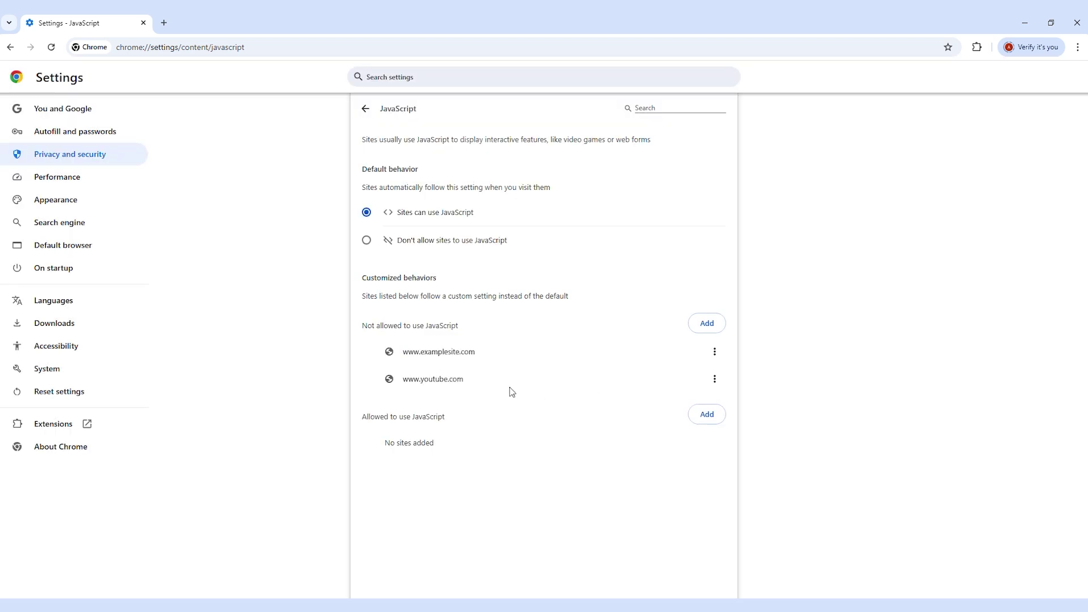
pyautogui.click(708, 325)
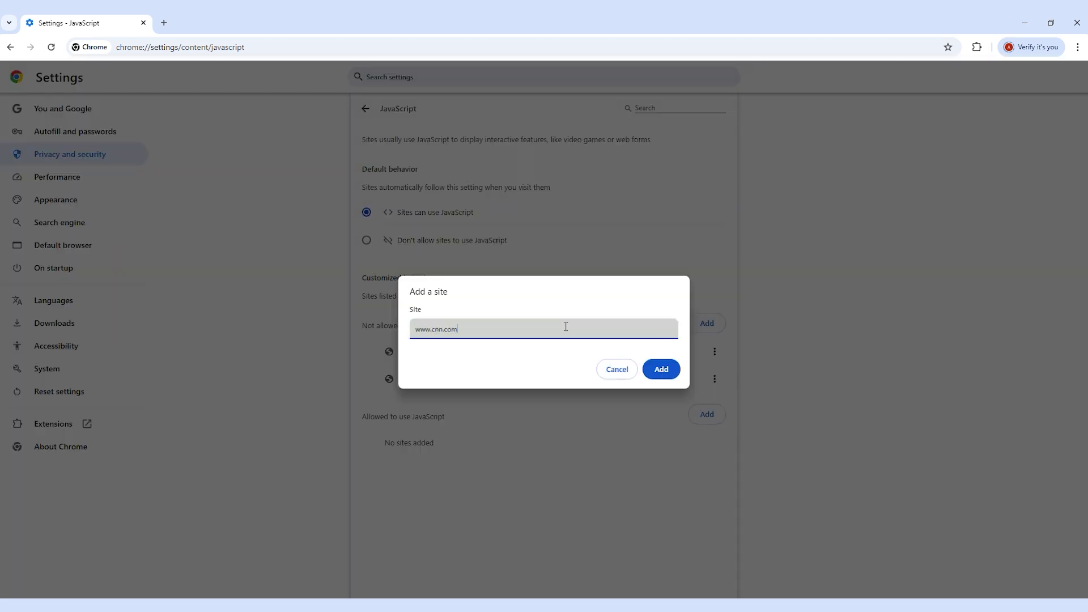
pyautogui.click(660, 370)
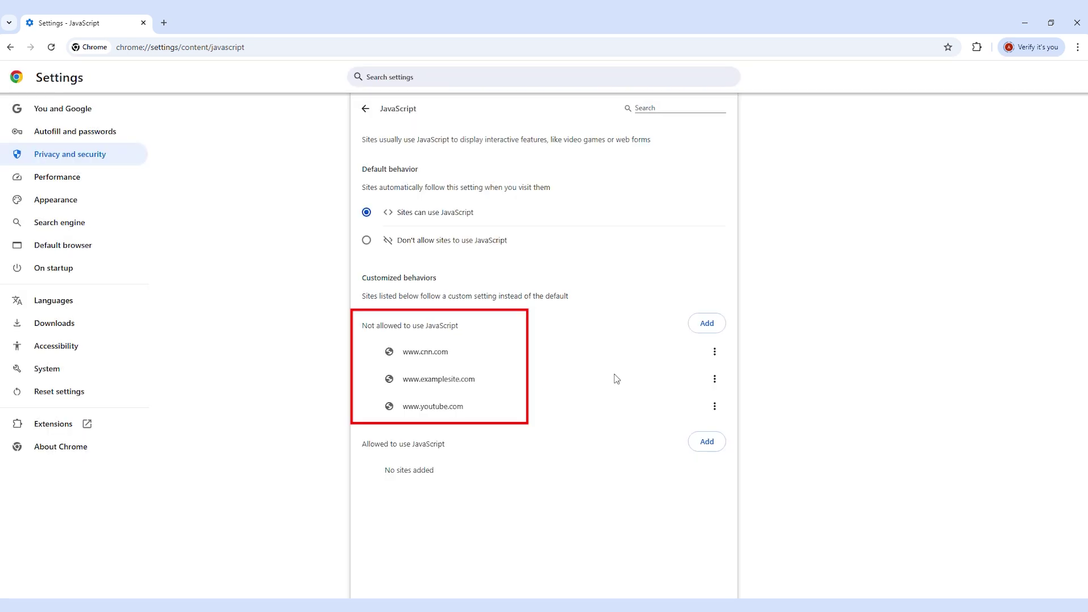
pyautogui.click(707, 323)
pyautogui.click(493, 333)
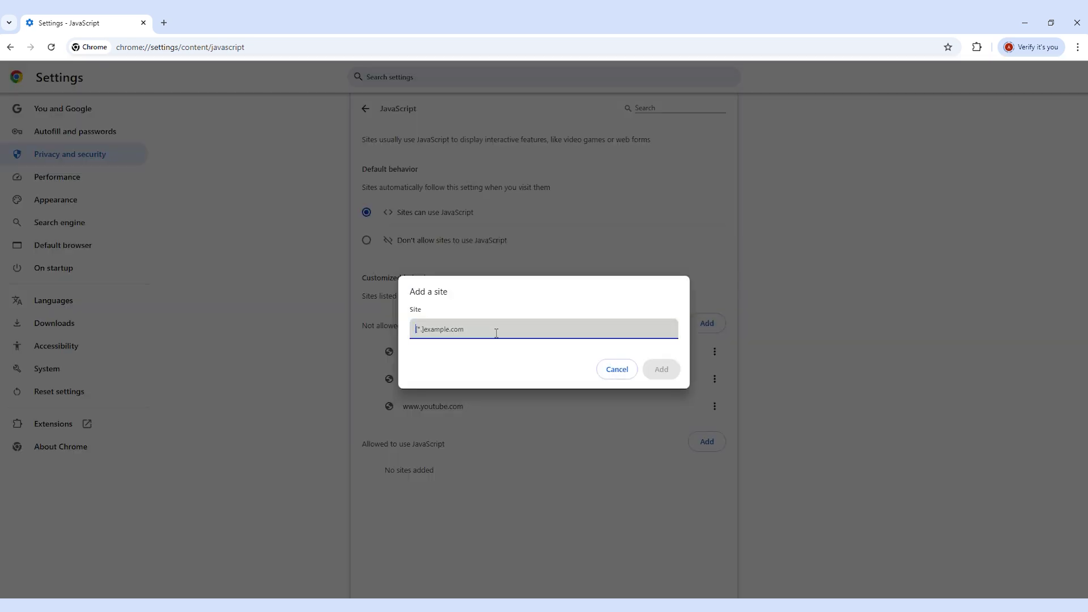
pyautogui.write('www.qustodio.com/en/free-sign-up/')
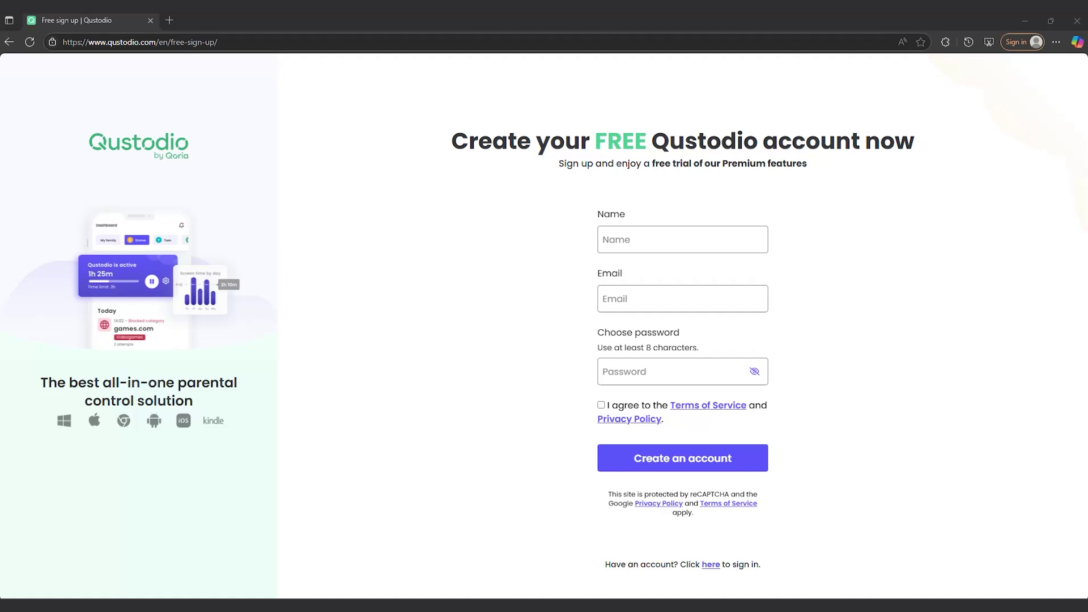
# - Fill in the name, e-mail and password, accept the terms, and submit the Qustodio sign-up
pyautogui.click(635, 241)
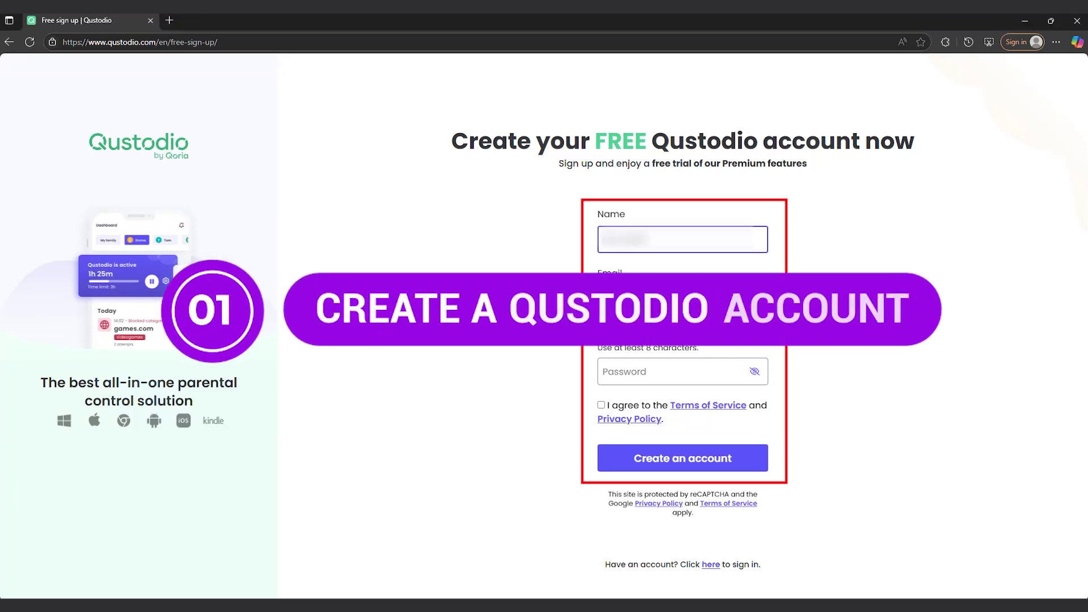
pyautogui.click(839, 242)
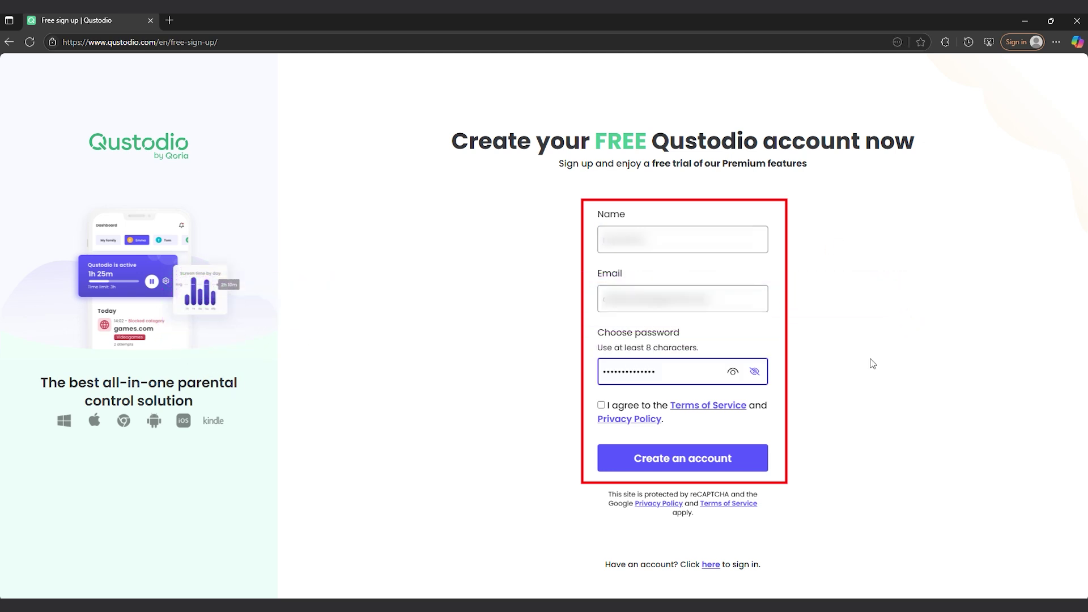
pyautogui.press('Return')
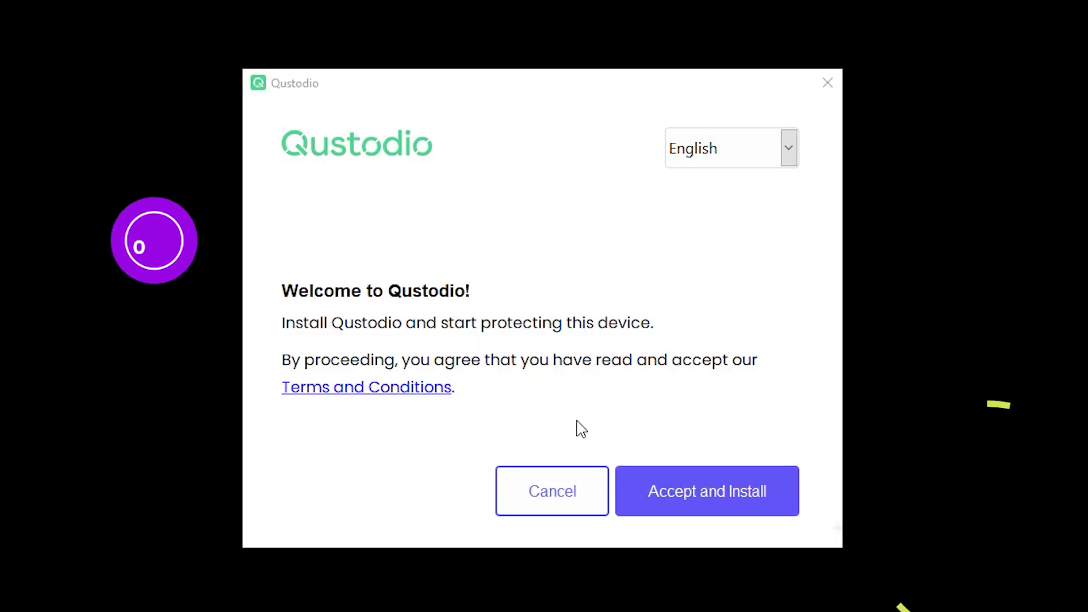
# - Accept the terms to install Qustodio, then enter the account e-mail on the login page
pyautogui.click(692, 506)
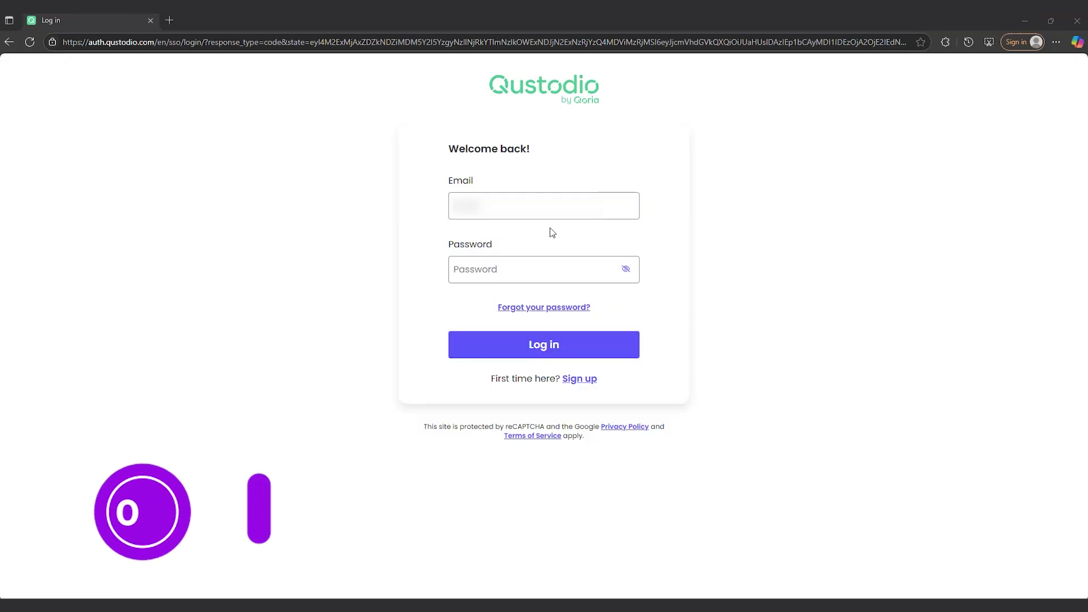
pyautogui.write('mail')
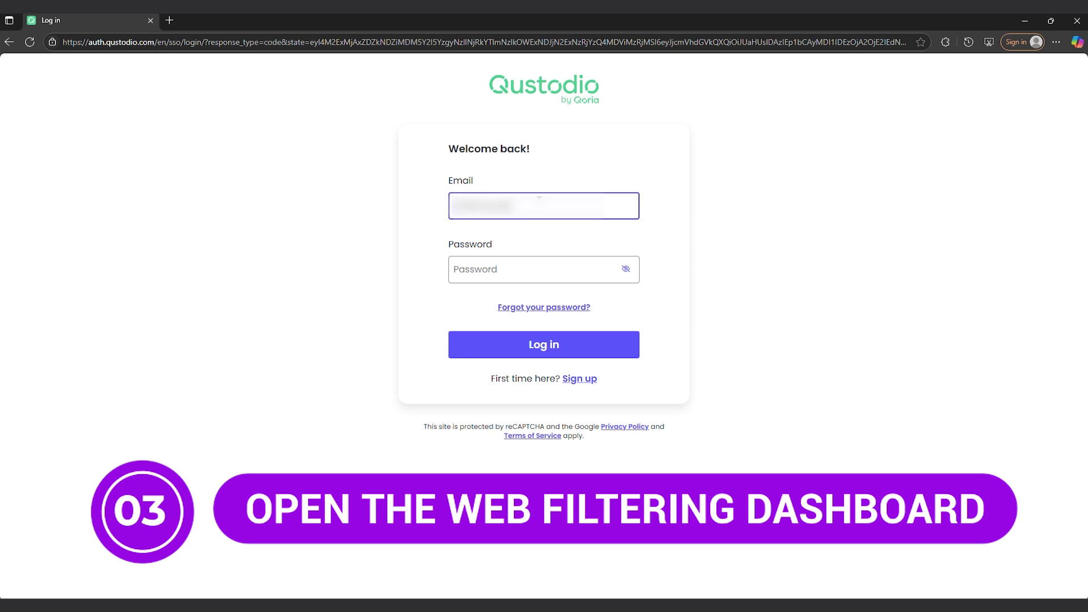
# - Enter the account password to log in, then open child J's profile
pyautogui.click(515, 276)
pyautogui.write('a')
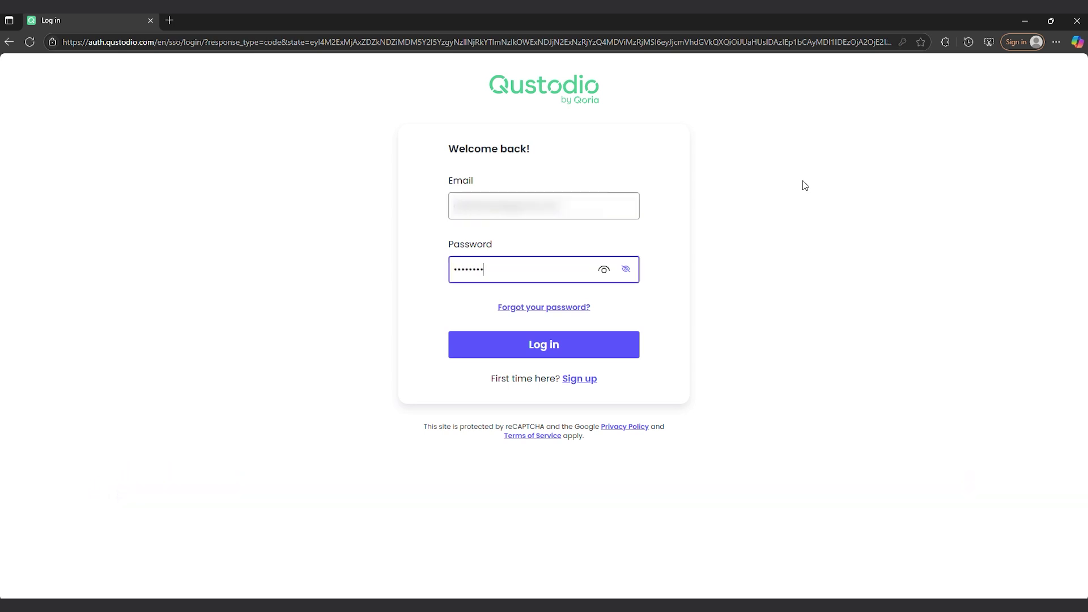
pyautogui.press('Return')
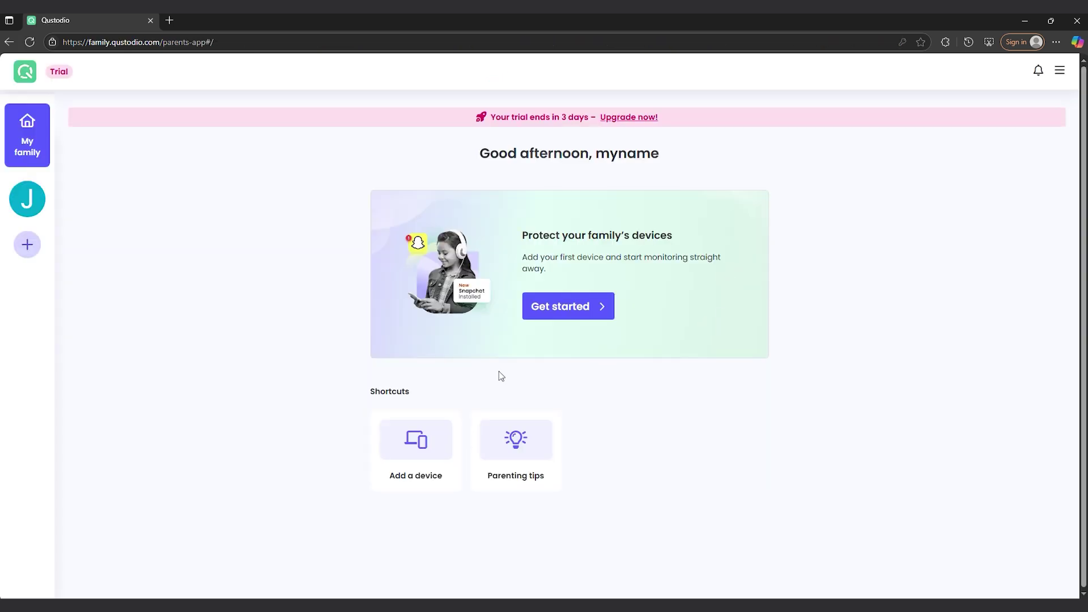
pyautogui.click(30, 203)
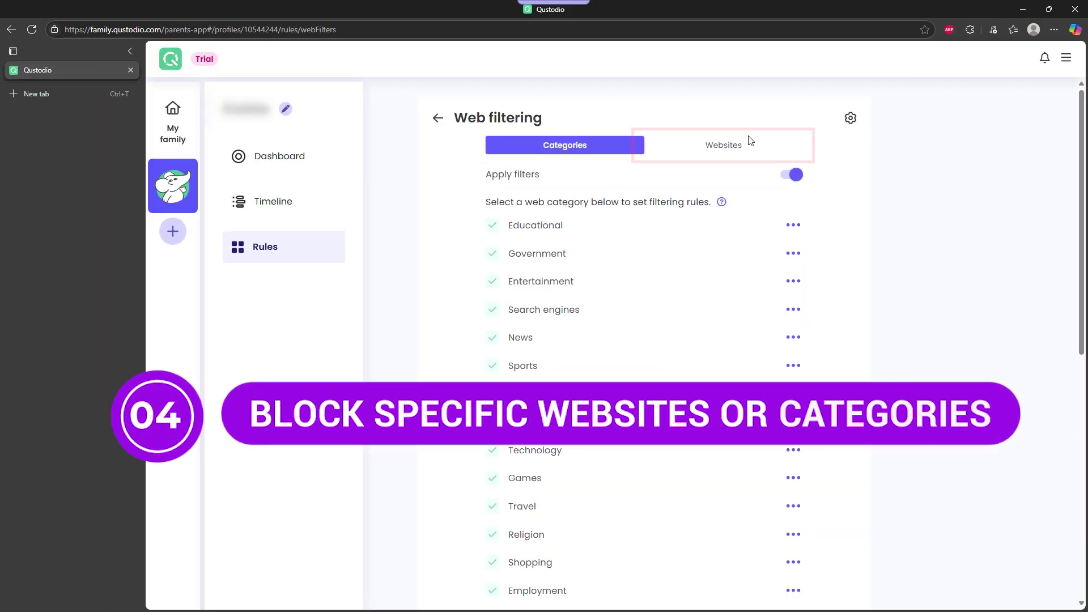
pyautogui.click(716, 146)
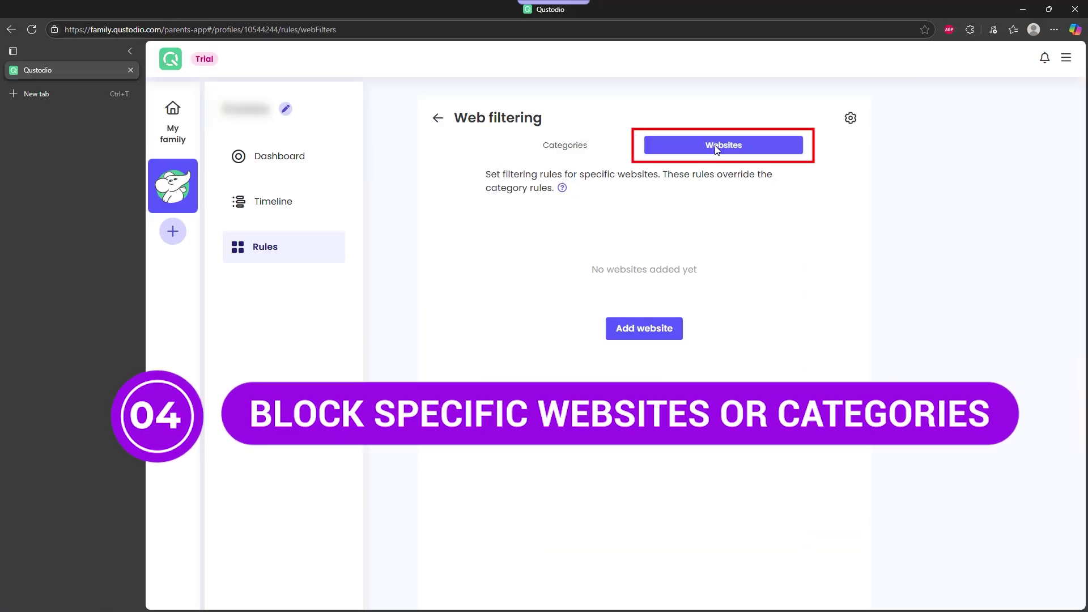
pyautogui.click(654, 330)
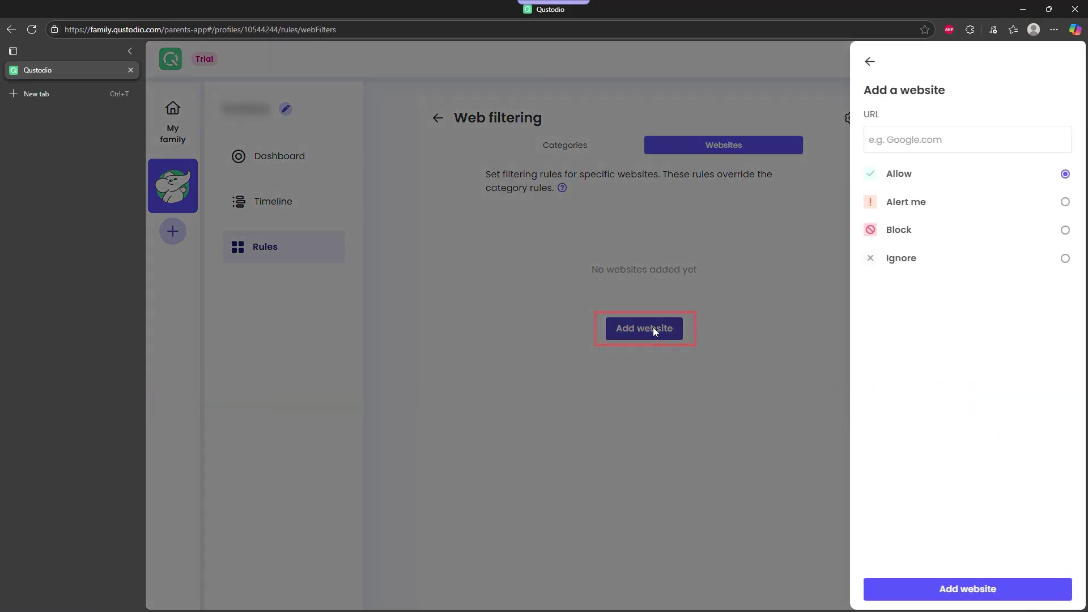
pyautogui.write('www.tiktok.com')
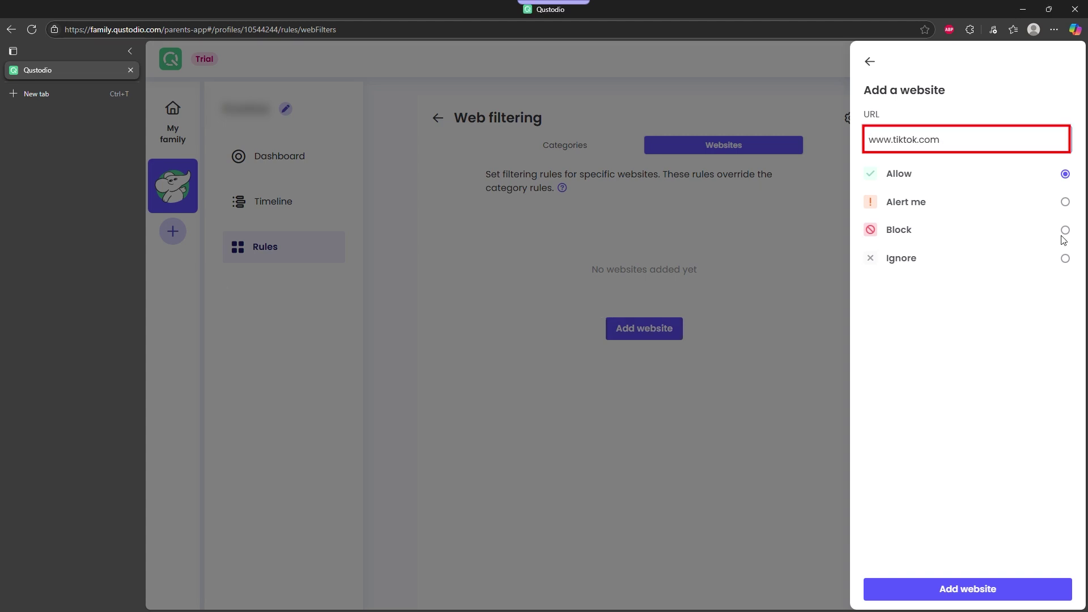
pyautogui.click(1065, 230)
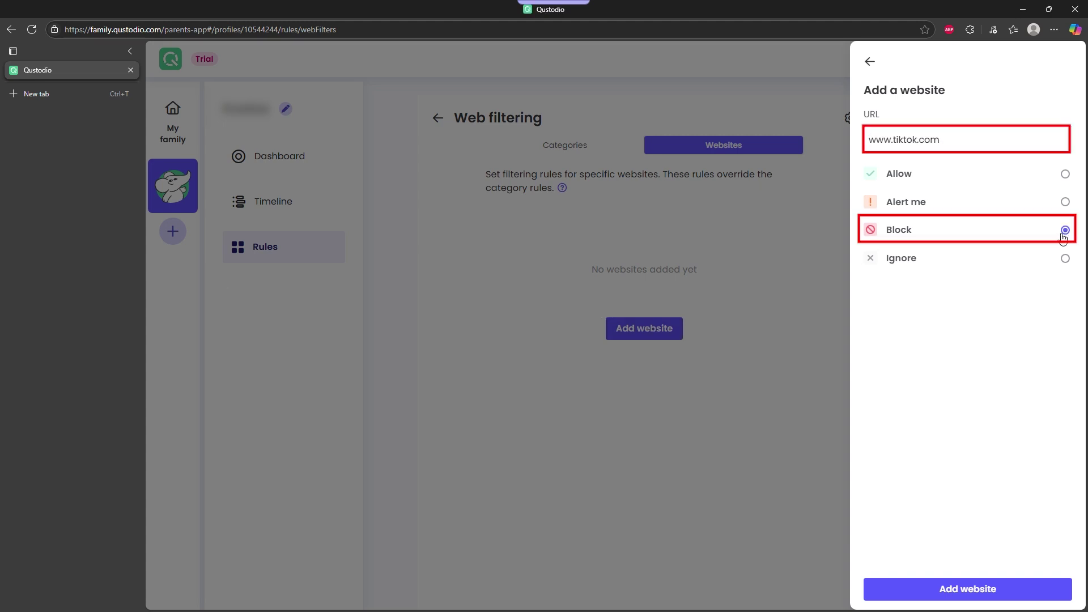
pyautogui.click(963, 590)
pyautogui.write('www.youtube.com')
pyautogui.click(1065, 230)
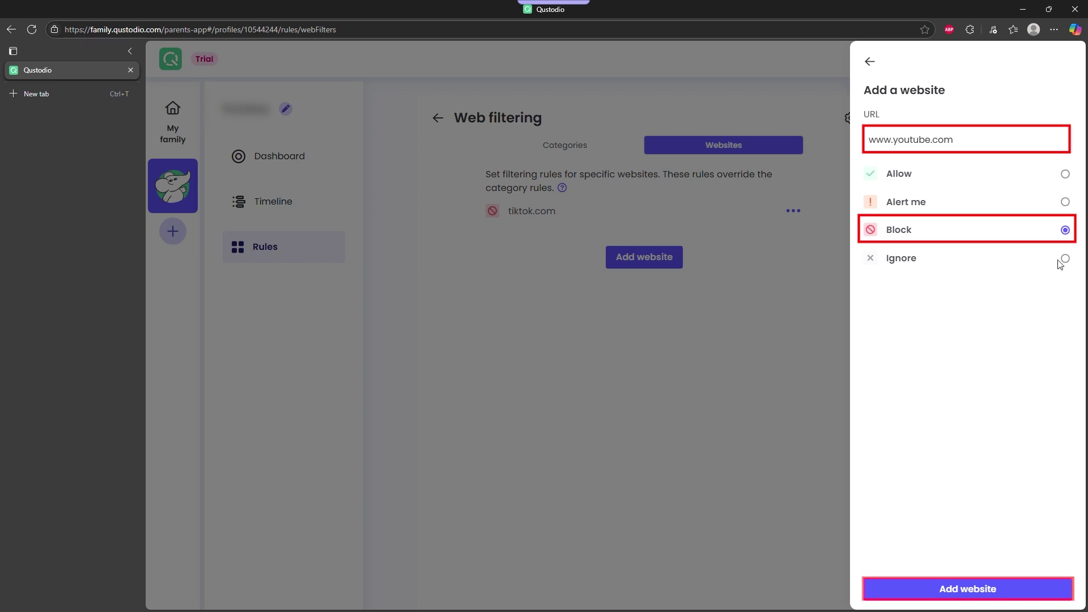
pyautogui.click(963, 590)
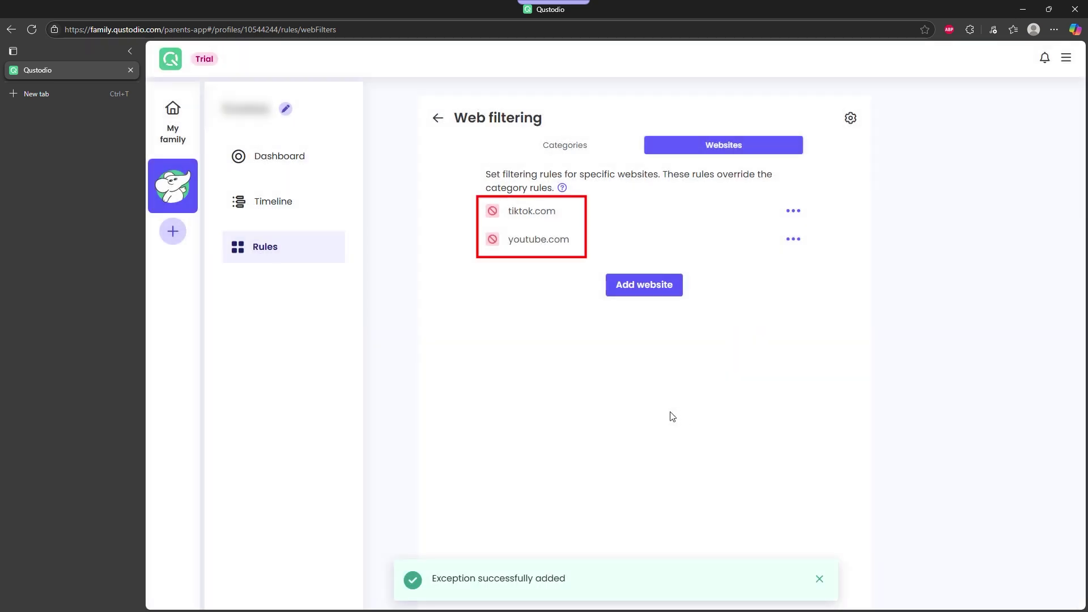
pyautogui.click(542, 145)
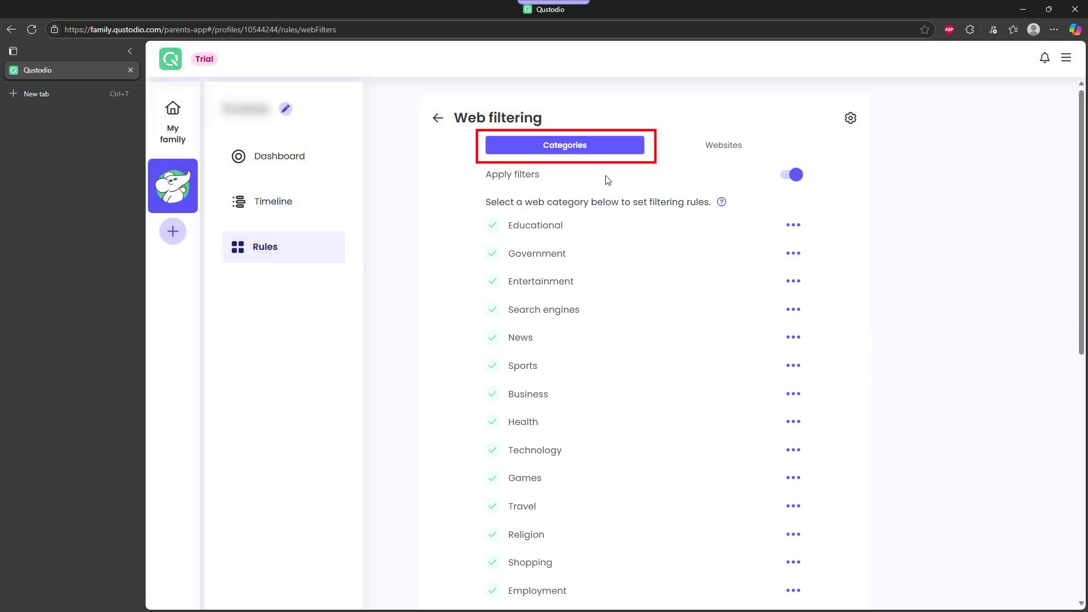
# - Set the Social networks web category to Block
pyautogui.scroll(-5, 607, 180)
pyautogui.click(794, 391)
pyautogui.click(708, 489)
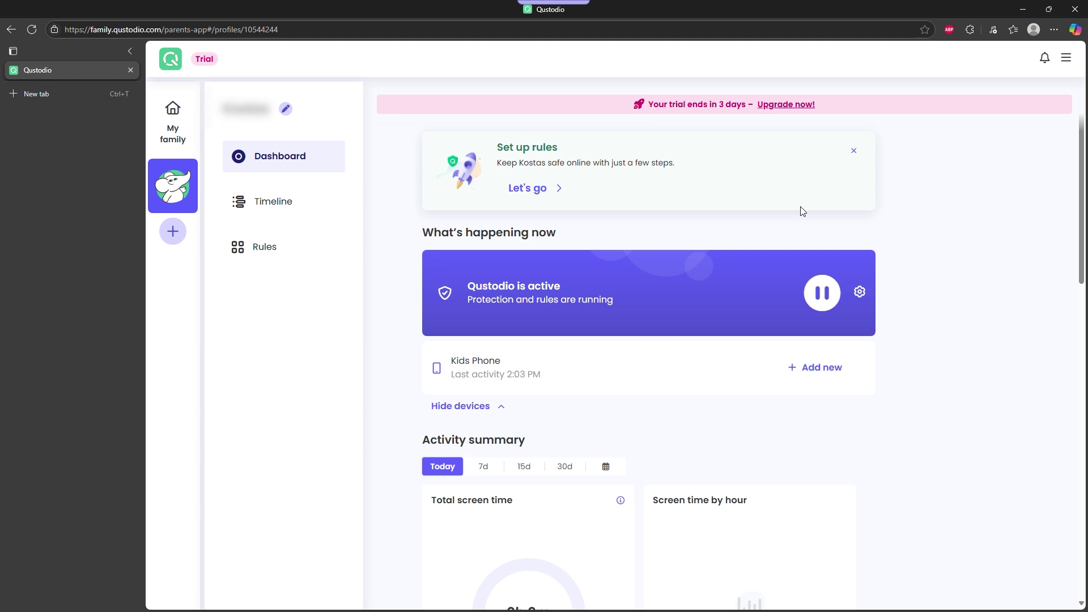
# - Go to Rules > Web filtering and show the Websites rules list
pyautogui.click(289, 255)
pyautogui.click(566, 204)
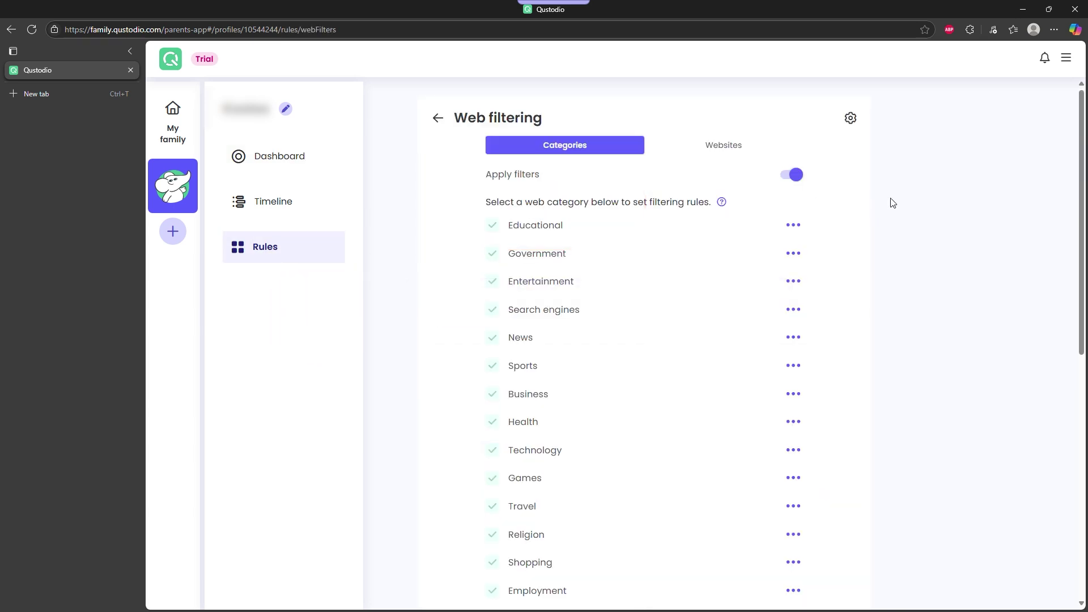
pyautogui.click(705, 147)
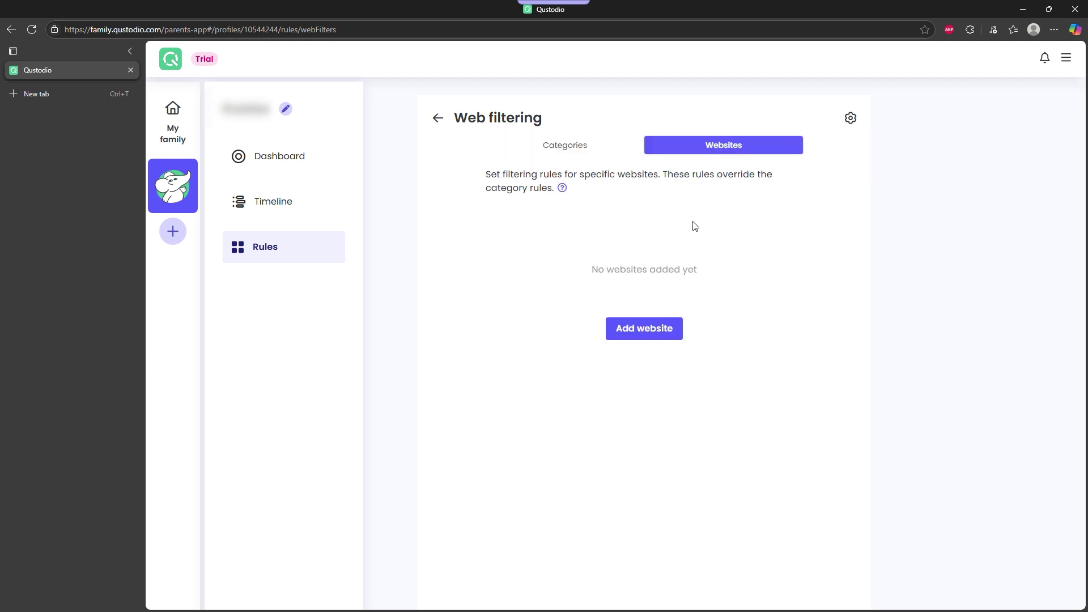
pyautogui.click(653, 328)
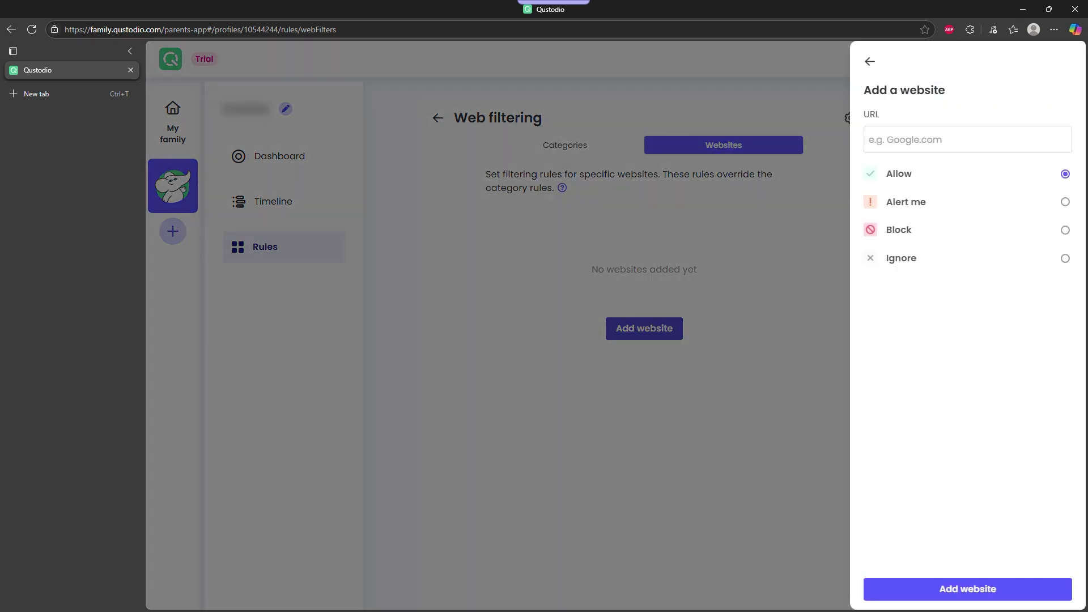
pyautogui.click(882, 141)
pyautogui.write('www.tiktok.com')
pyautogui.click(962, 592)
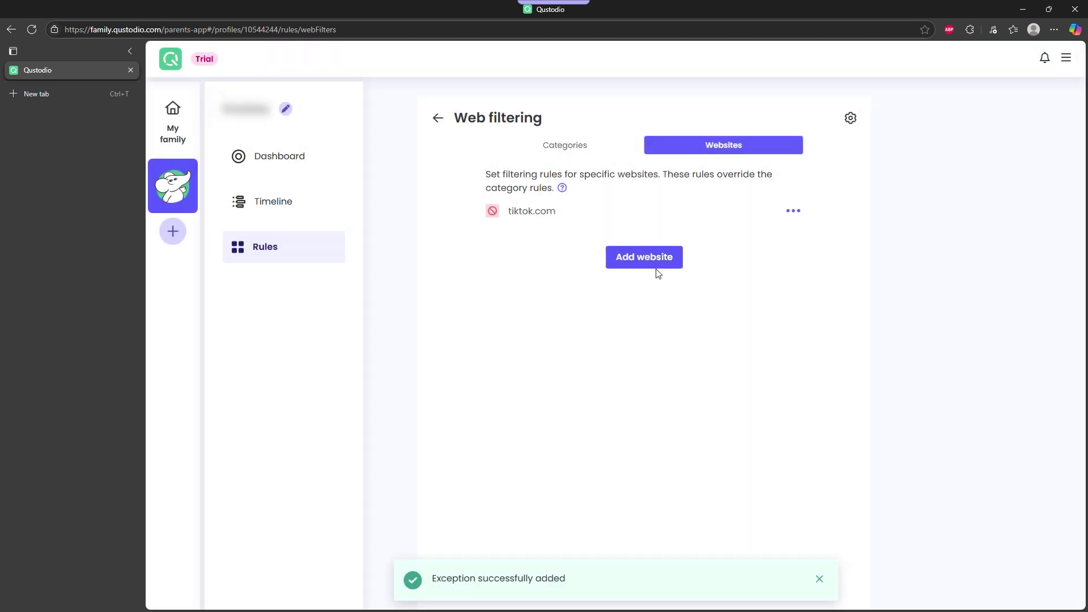
pyautogui.click(656, 266)
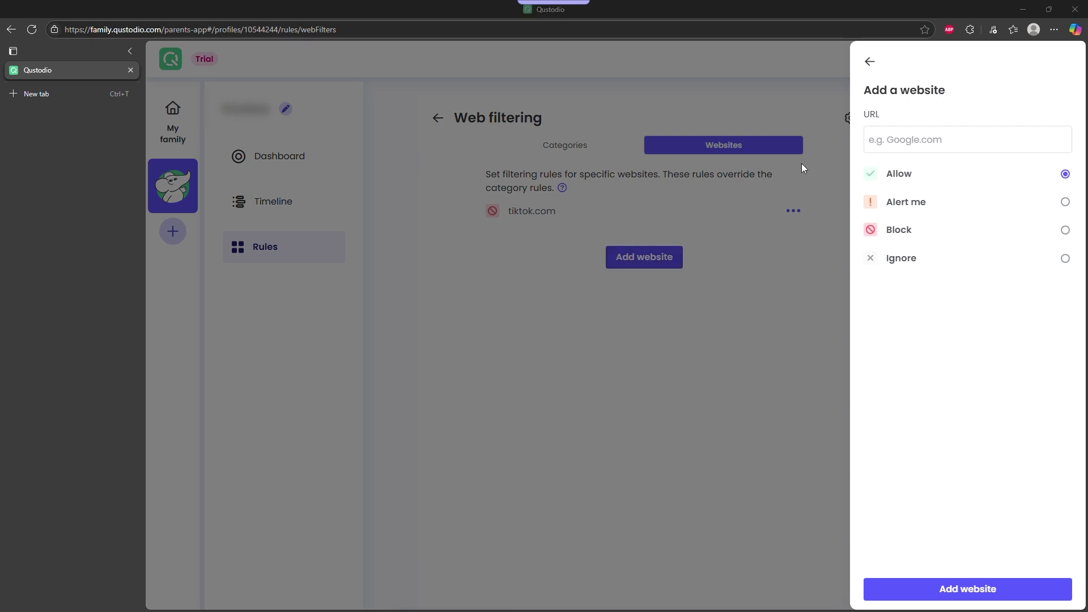
pyautogui.press('Tab')
pyautogui.write('www.youtube.com')
pyautogui.click(1066, 231)
pyautogui.click(974, 589)
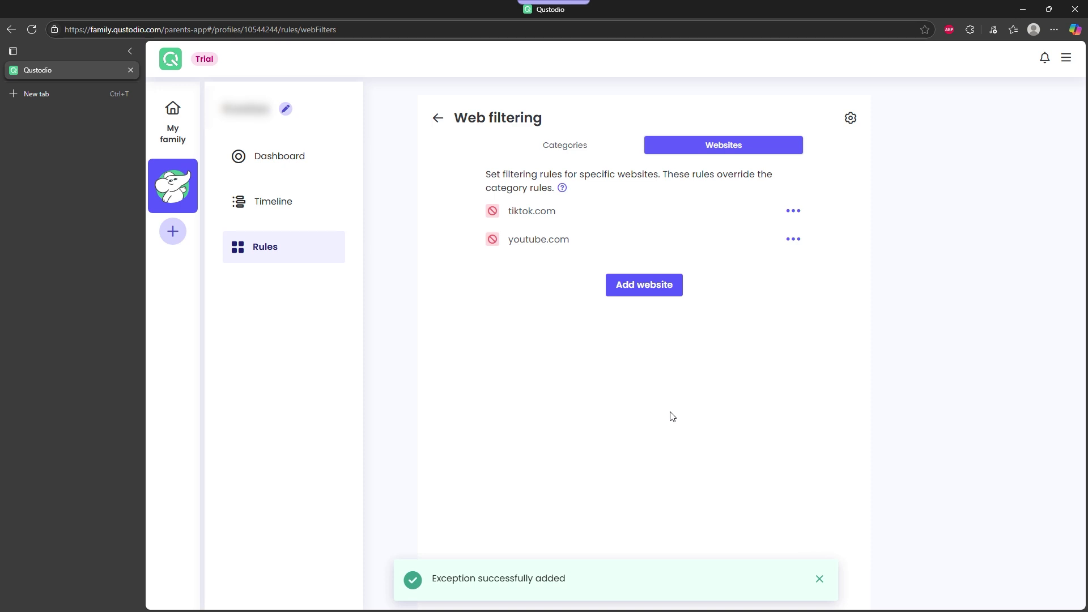
pyautogui.click(545, 145)
pyautogui.scroll(-5, 839, 278)
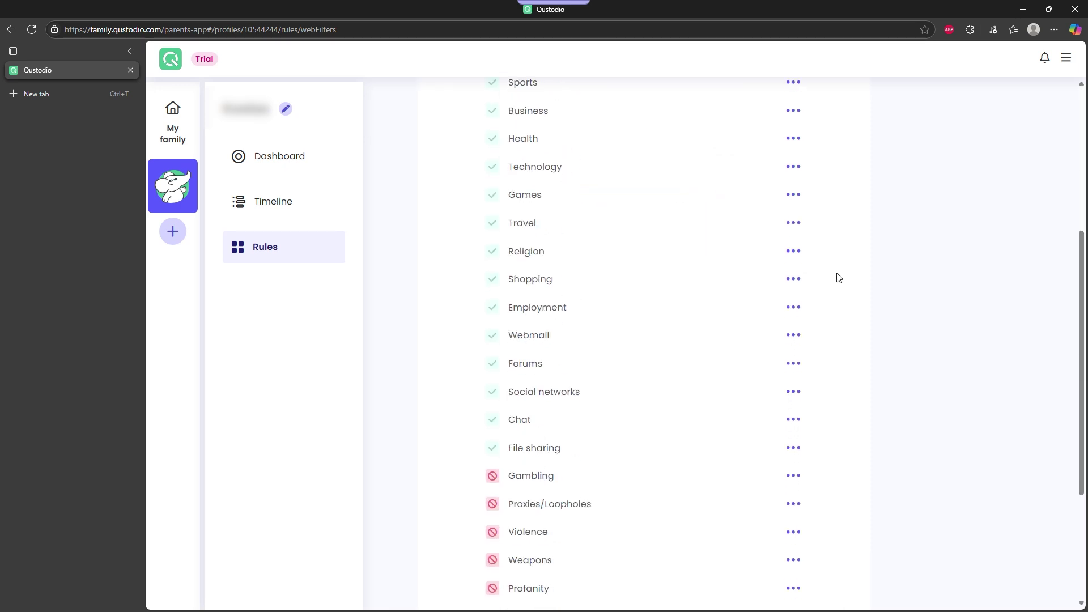
# - Block the Social networks category, then block all web categories through Select all
pyautogui.click(794, 392)
pyautogui.click(709, 488)
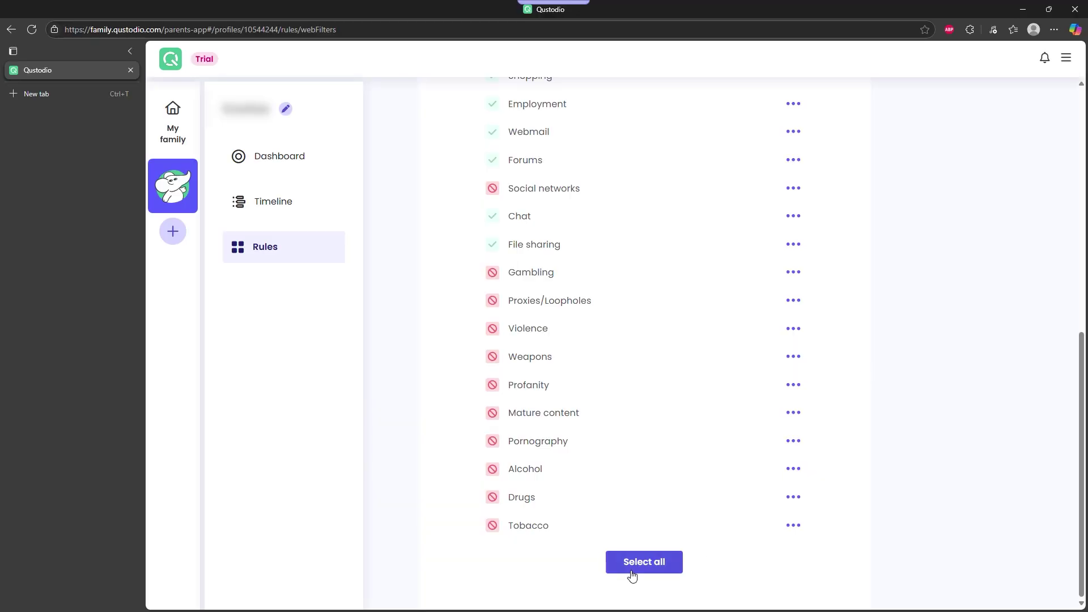
pyautogui.click(632, 573)
pyautogui.click(579, 517)
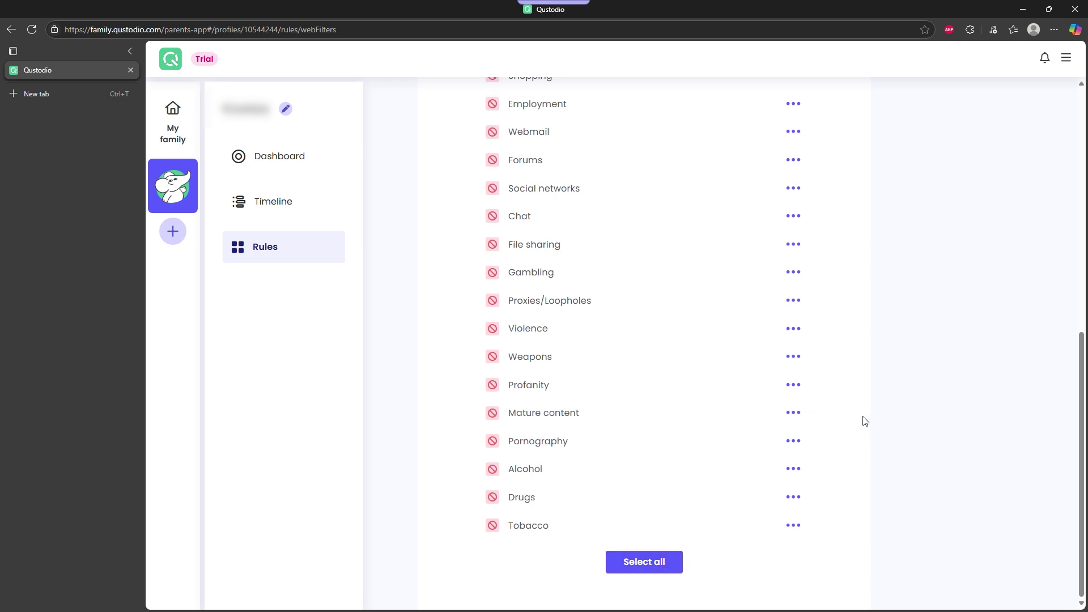
pyautogui.scroll(8, 866, 421)
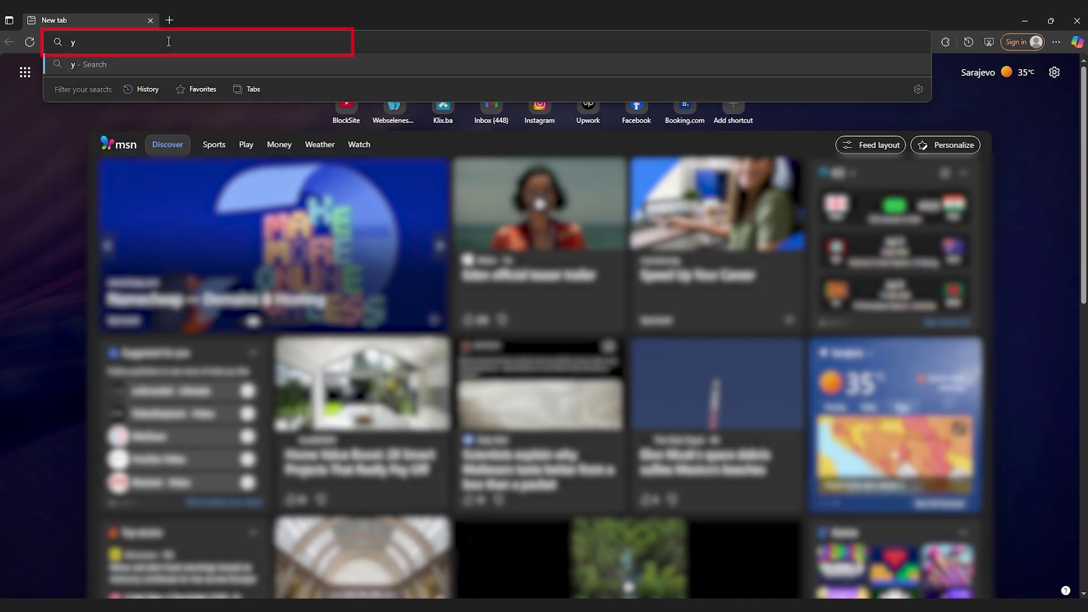
# - Load youtube.com in Edge to test the block, then again in a new InPrivate window
pyautogui.write('tube.com')
pyautogui.press('Return')
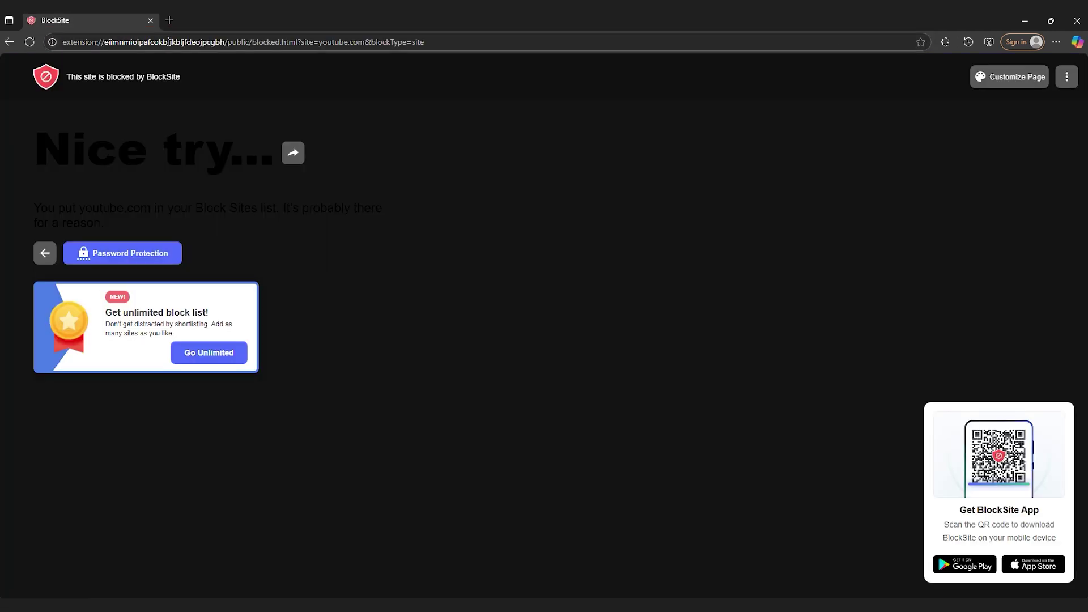
pyautogui.rightClick(260, 605)
pyautogui.click(227, 523)
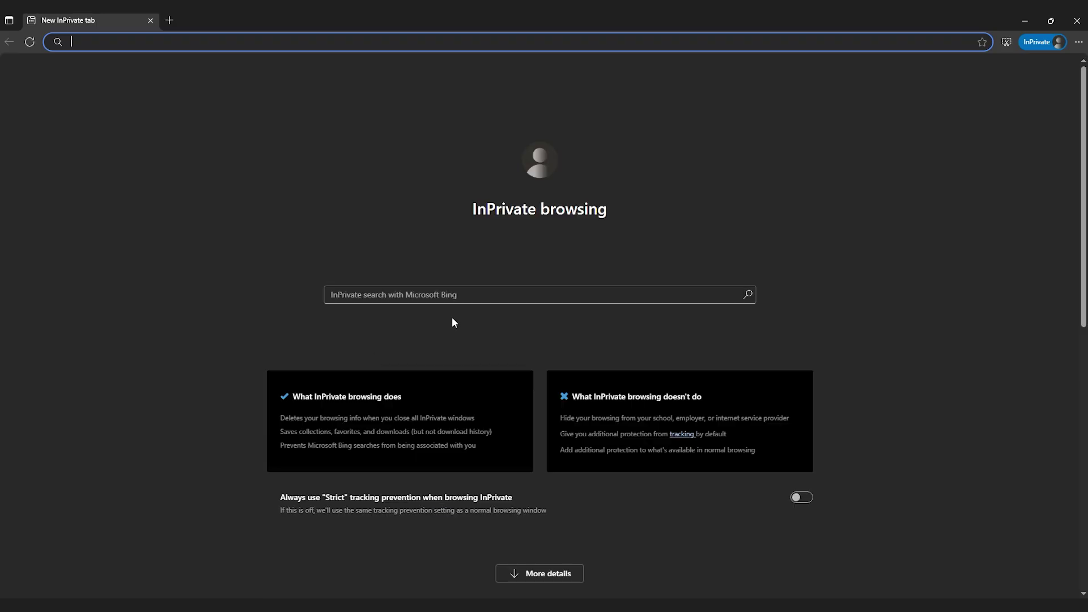
pyautogui.write('youtube.com')
pyautogui.press('Return')
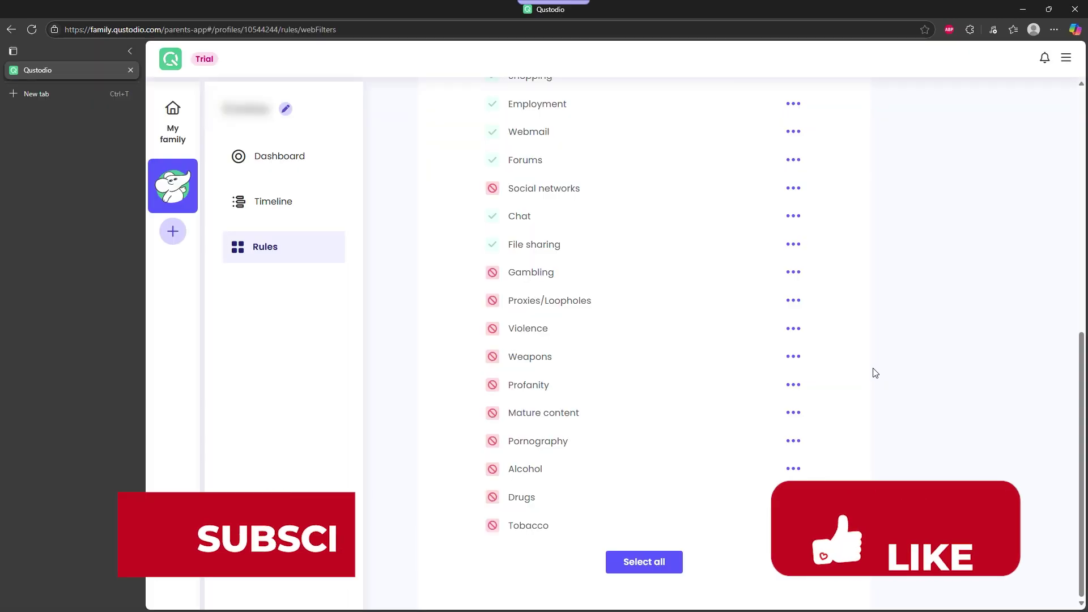
# - Block every category from Educational through Tobacco with Select all, then scroll back to the top
pyautogui.click(631, 569)
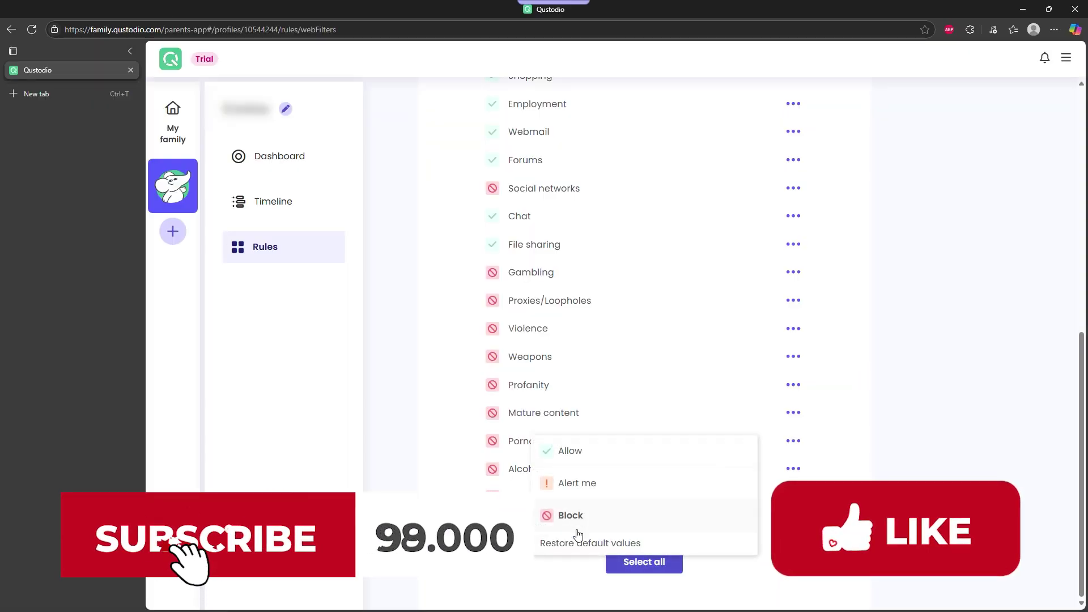
pyautogui.click(577, 531)
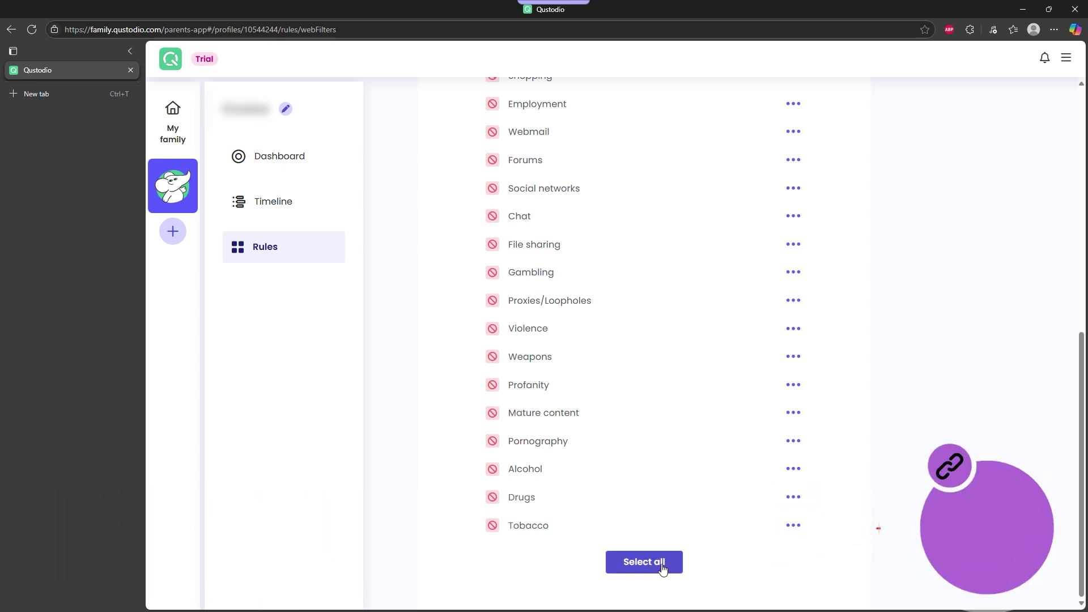
pyautogui.scroll(5, 862, 418)
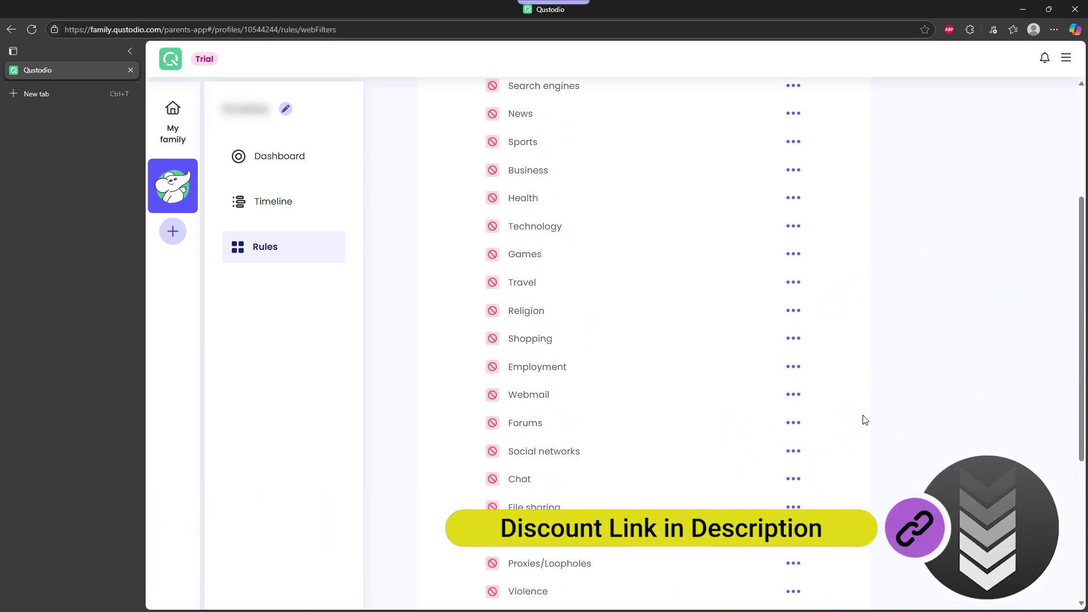
pyautogui.scroll(4, 862, 417)
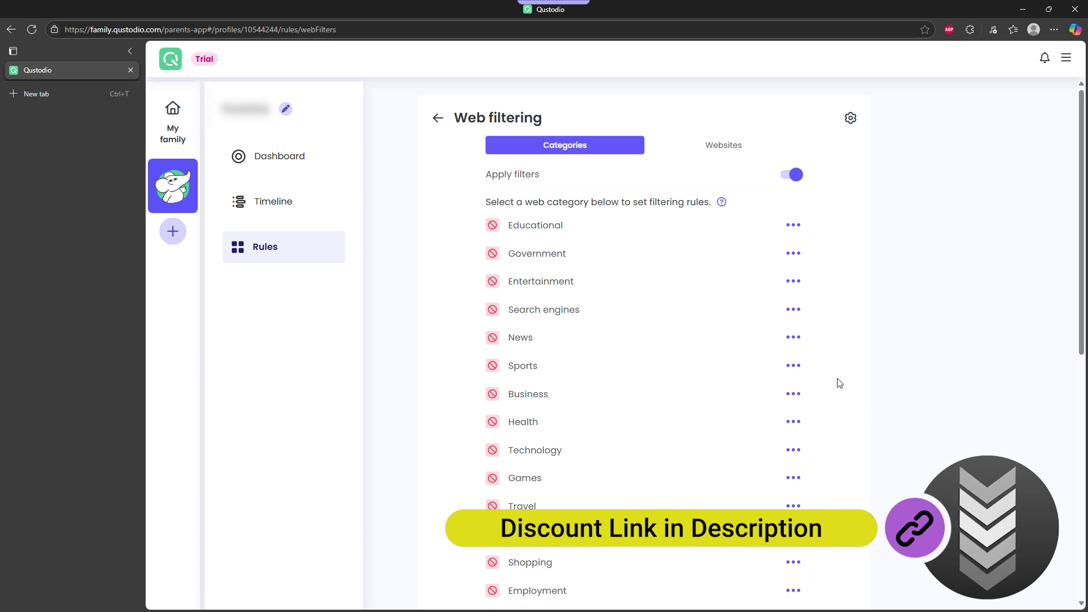